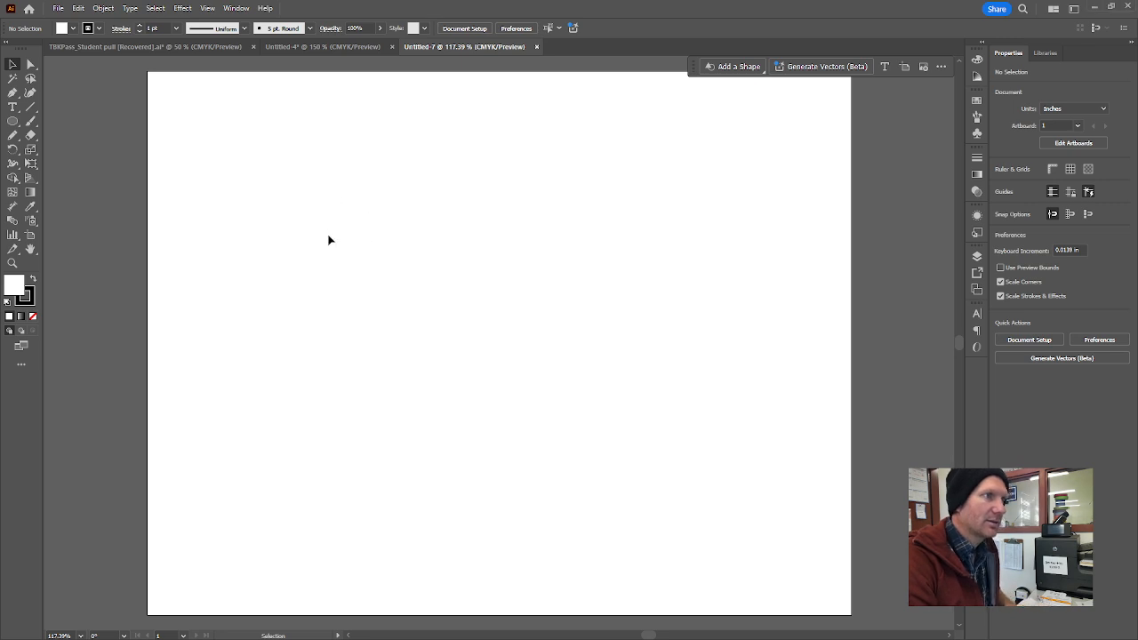
# Add a point-type text object reading LOGO in the upper part of the artboard.
pyautogui.press('t')
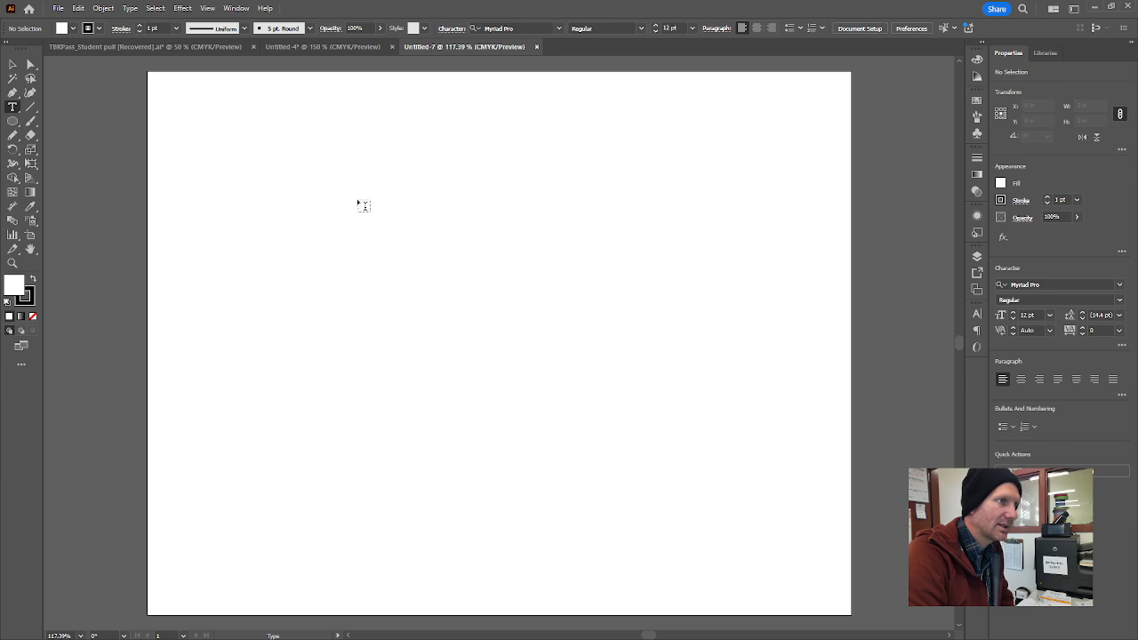
pyautogui.click(363, 174)
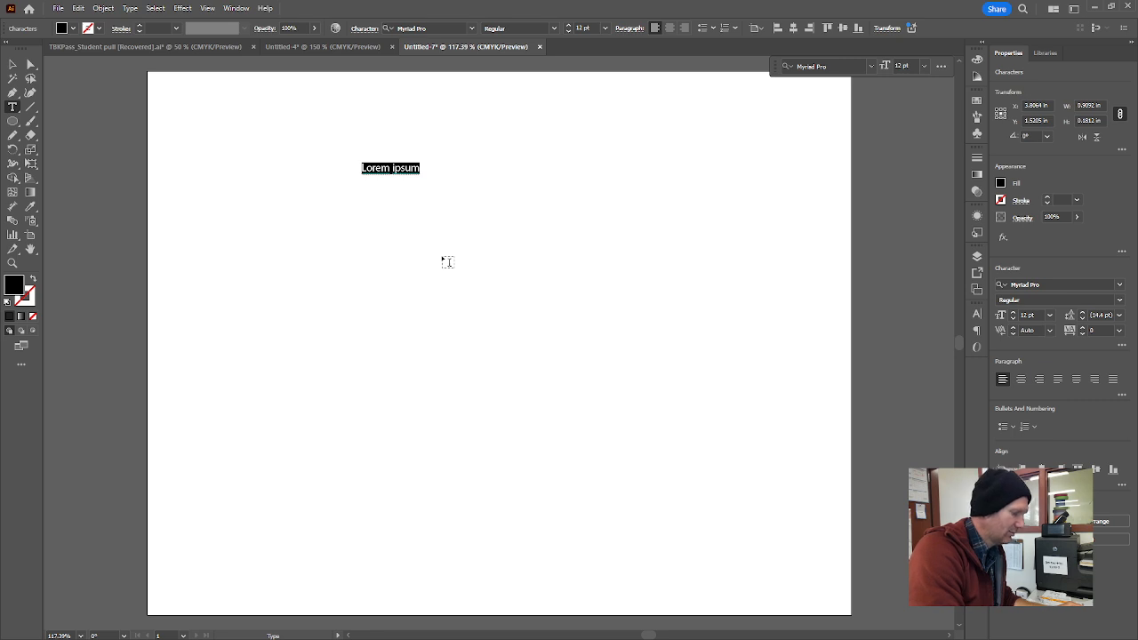
pyautogui.write('LOGO')
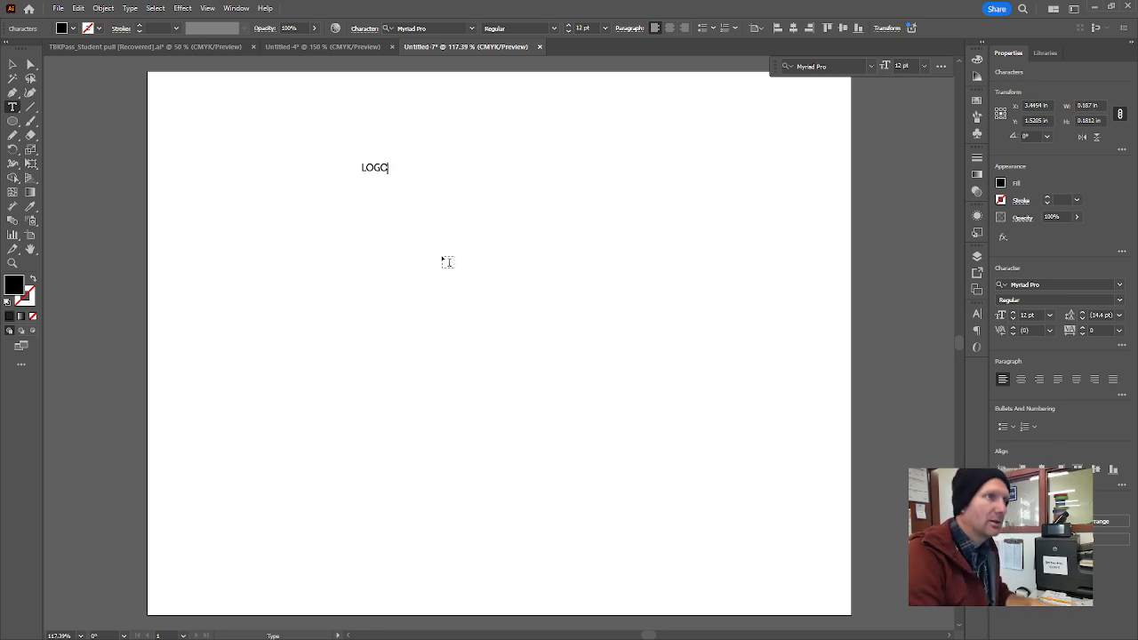
# Enlarge the LOGO text proportionally to about 148 pt and move it about 0.65 in left and slightly down.
pyautogui.click(11, 64)
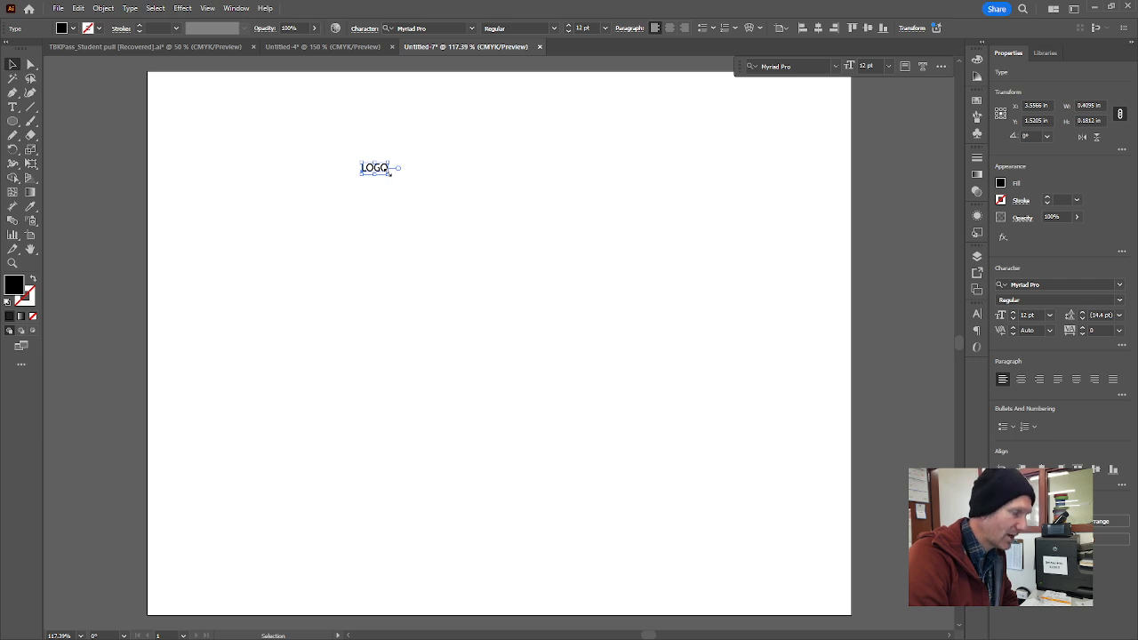
pyautogui.moveTo(389, 174); pyautogui.dragTo(650, 364)
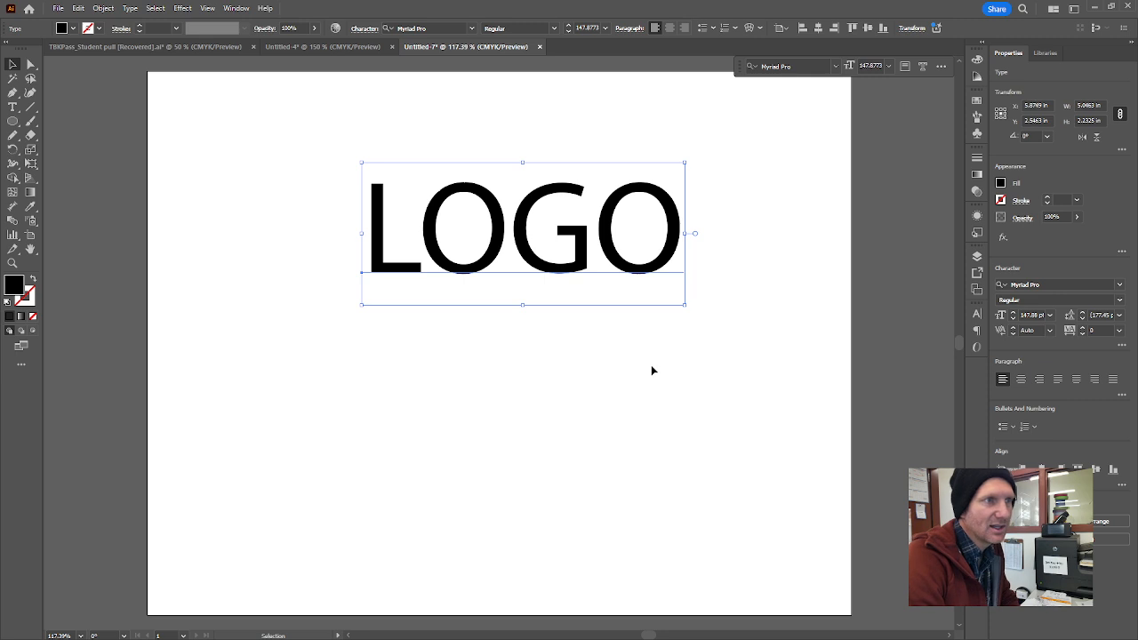
pyautogui.click(561, 319)
pyautogui.moveTo(539, 264); pyautogui.dragTo(497, 278)
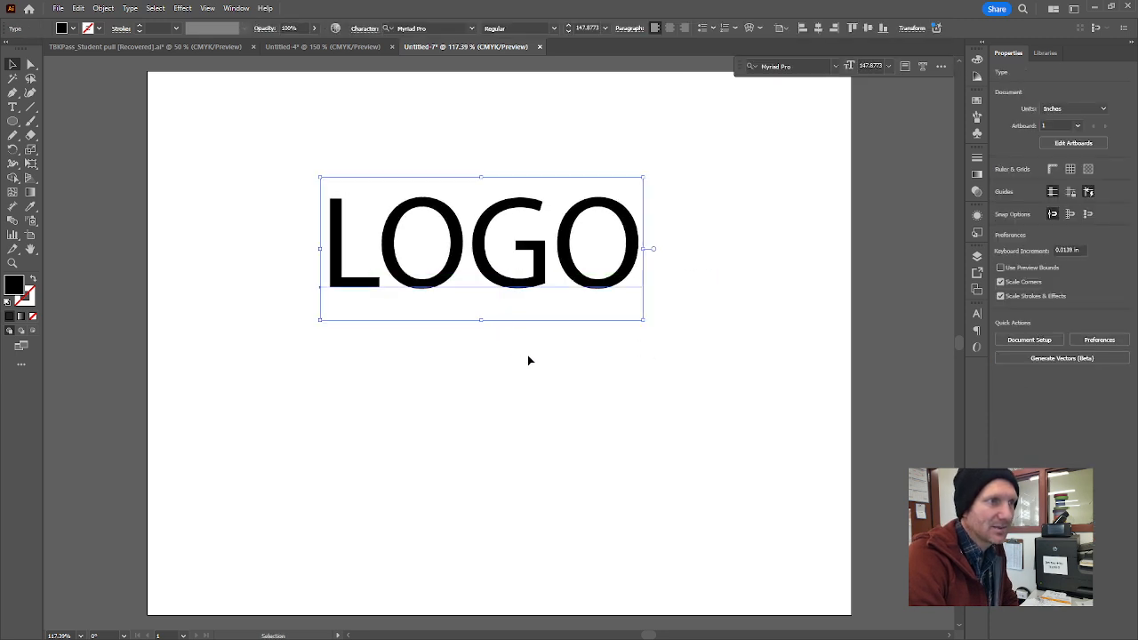
# Set the LOGO text's font to Barber Complete and reposition it near the upper middle of the artboard.
pyautogui.click(471, 28)
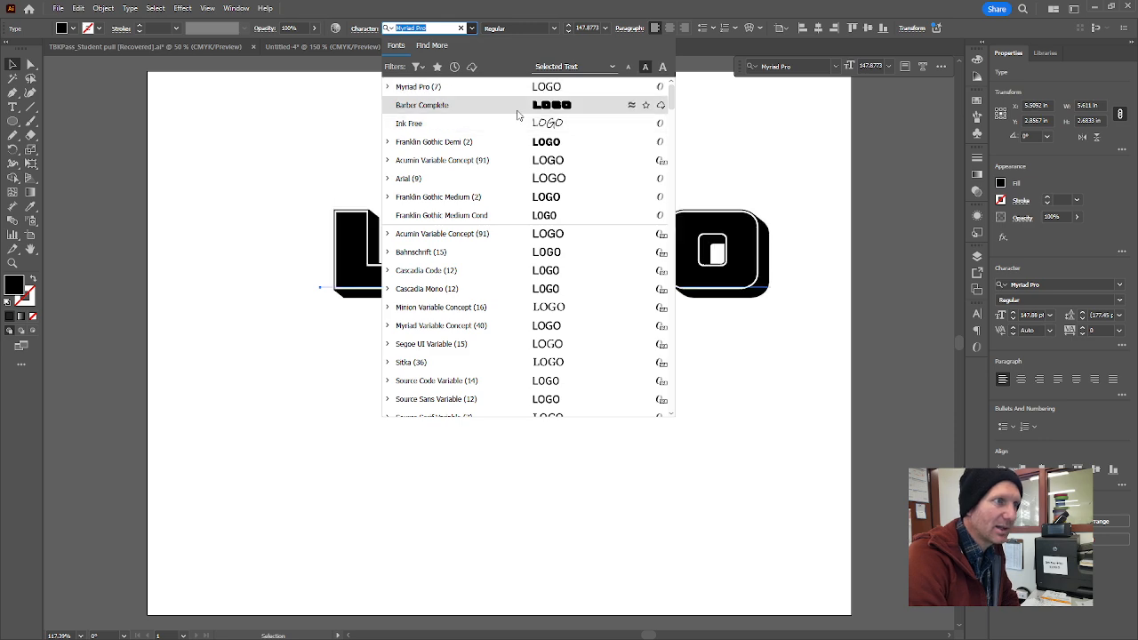
pyautogui.click(514, 105)
pyautogui.click(577, 410)
pyautogui.moveTo(596, 302); pyautogui.dragTo(551, 310)
pyautogui.click(520, 139)
pyautogui.click(535, 281)
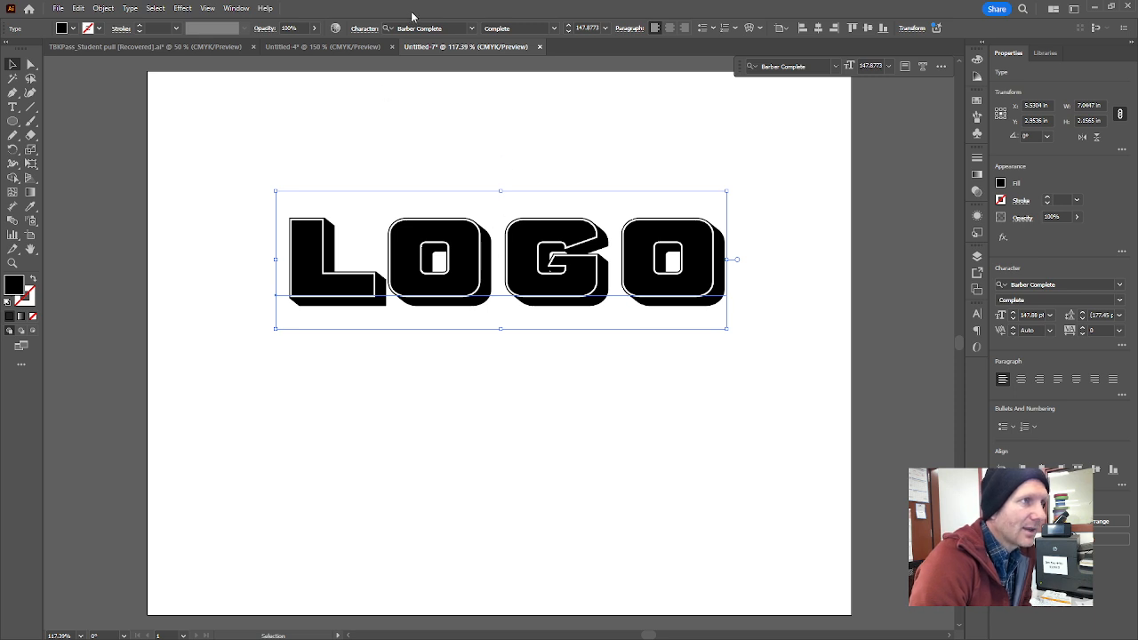
# Change the LOGO text's font to Ink Free and shift the text about 0.55 in to the right.
pyautogui.click(471, 28)
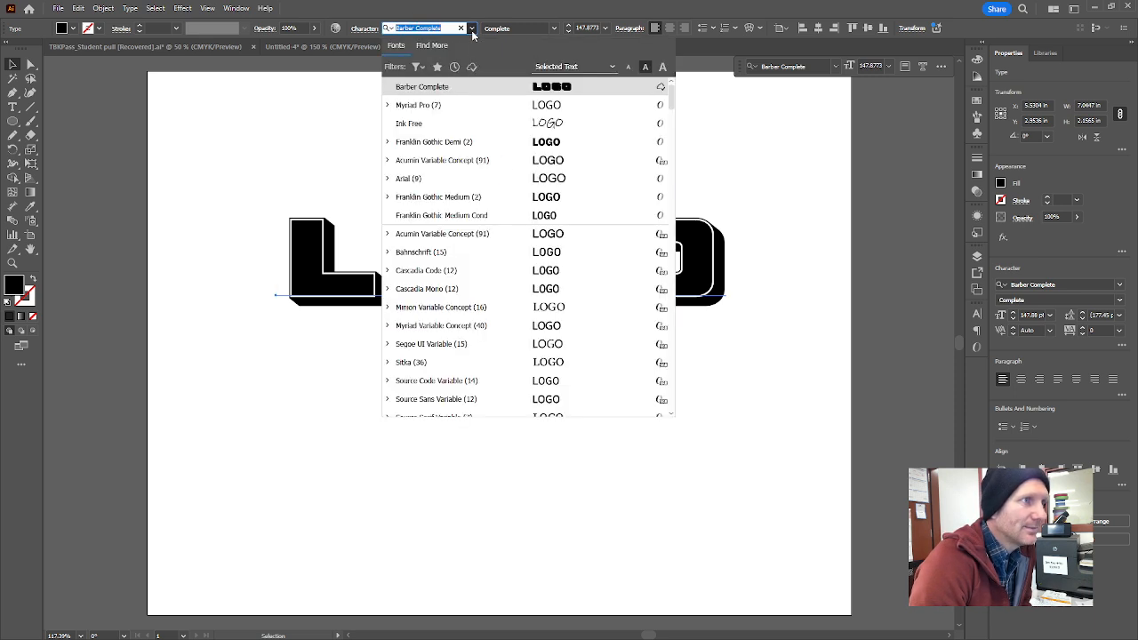
pyautogui.click(490, 131)
pyautogui.click(528, 419)
pyautogui.moveTo(514, 260); pyautogui.dragTo(555, 258)
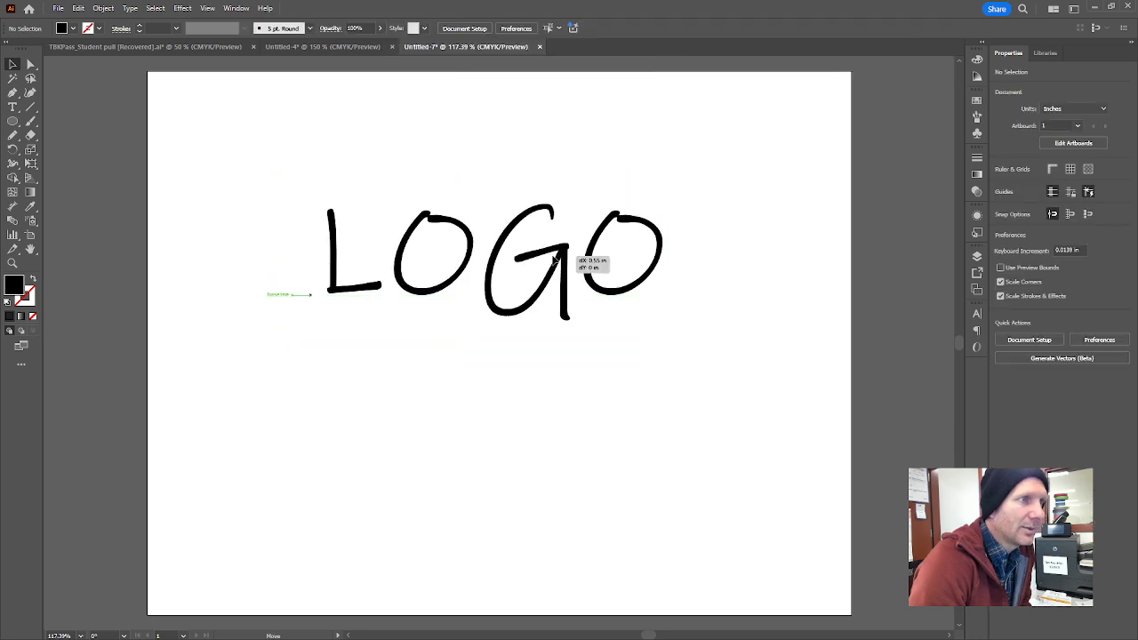
pyautogui.click(592, 411)
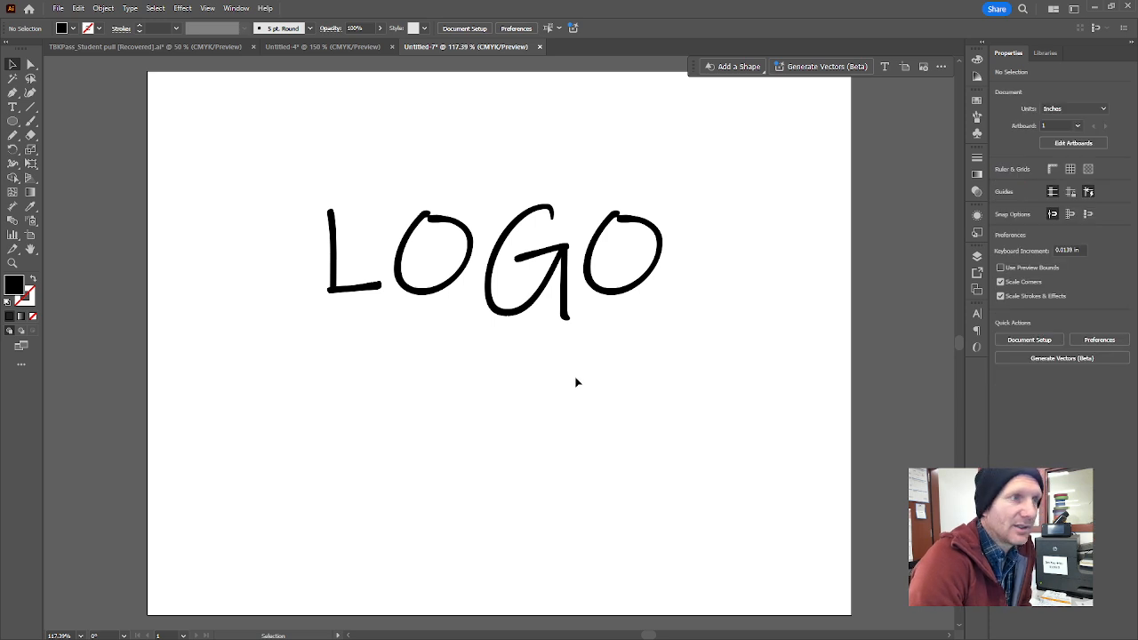
pyautogui.click(564, 249)
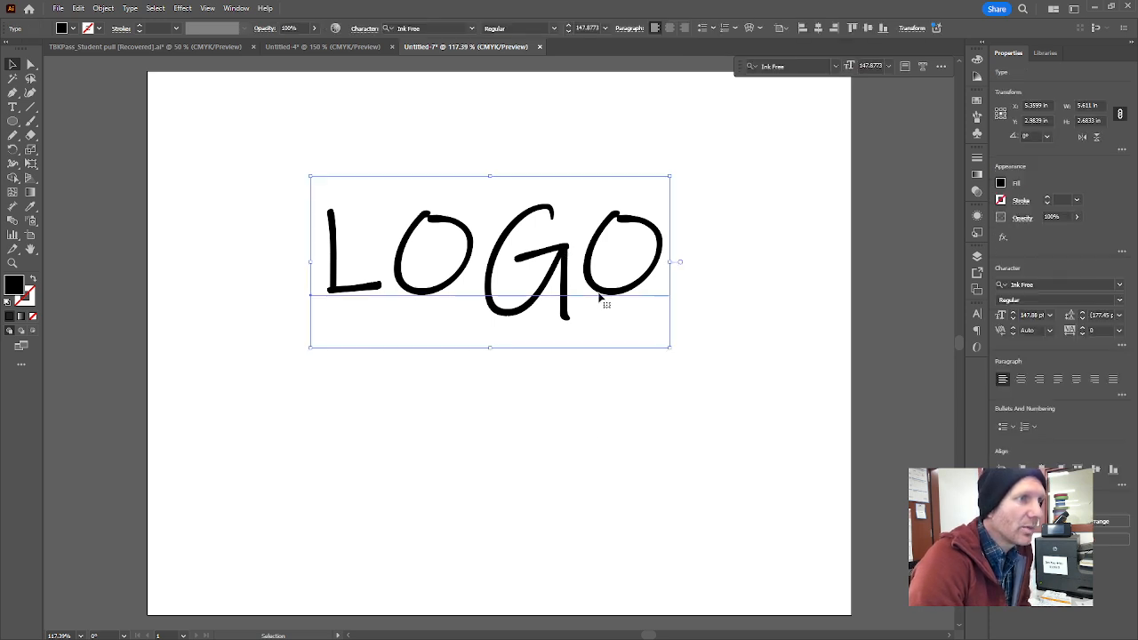
pyautogui.click(587, 370)
# Open the warp options for the LOGO text with the Arc style.
pyautogui.click(562, 268)
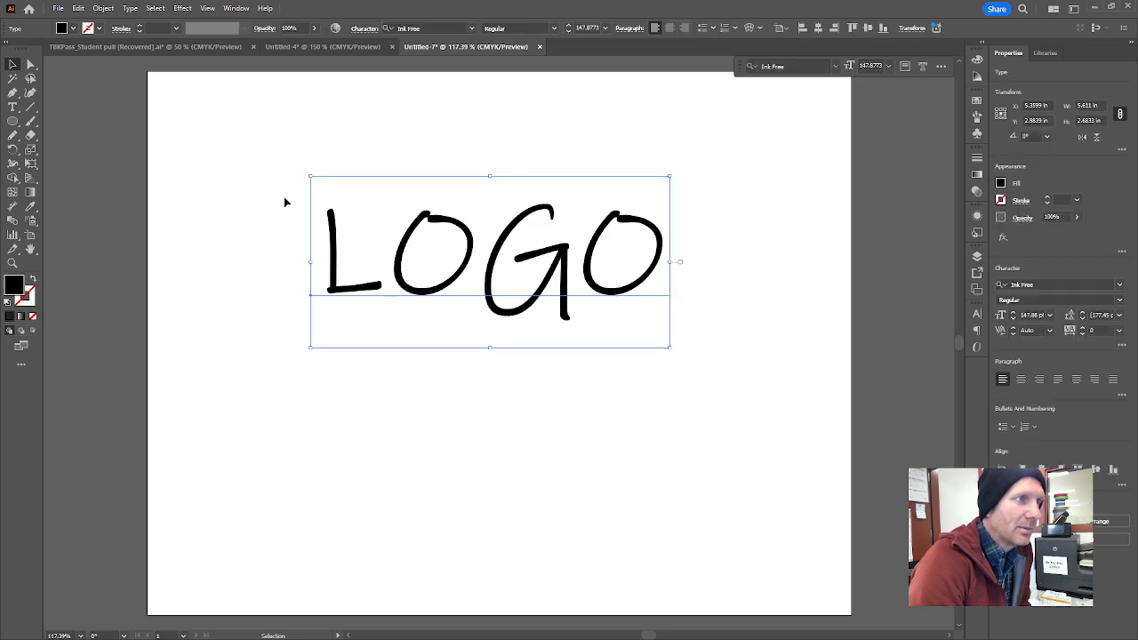
pyautogui.click(191, 9)
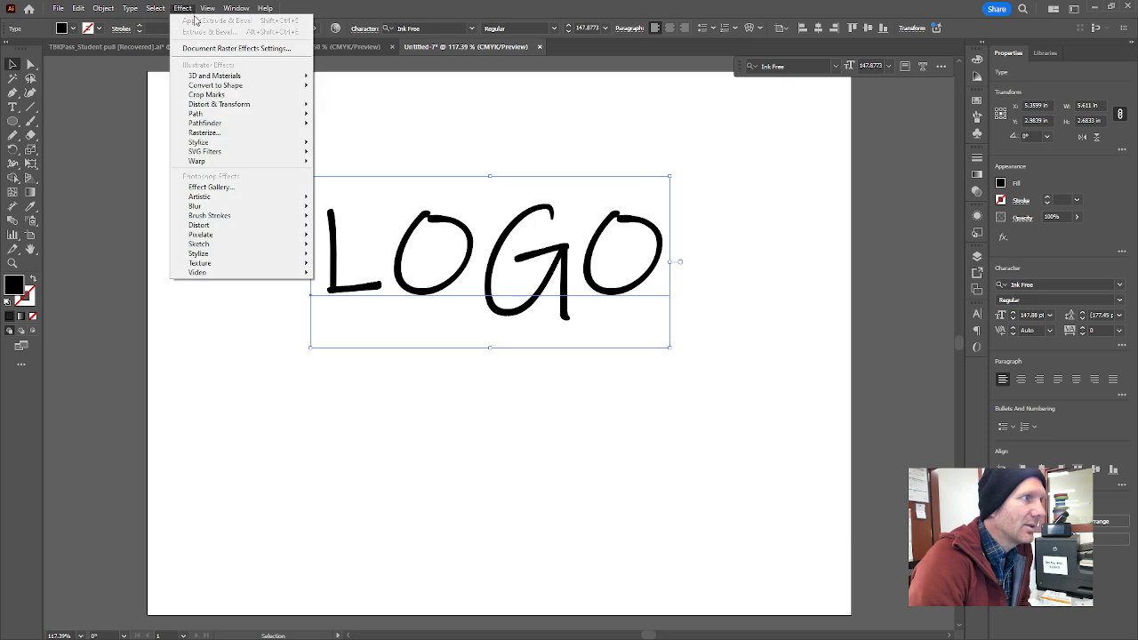
pyautogui.moveTo(249, 161)
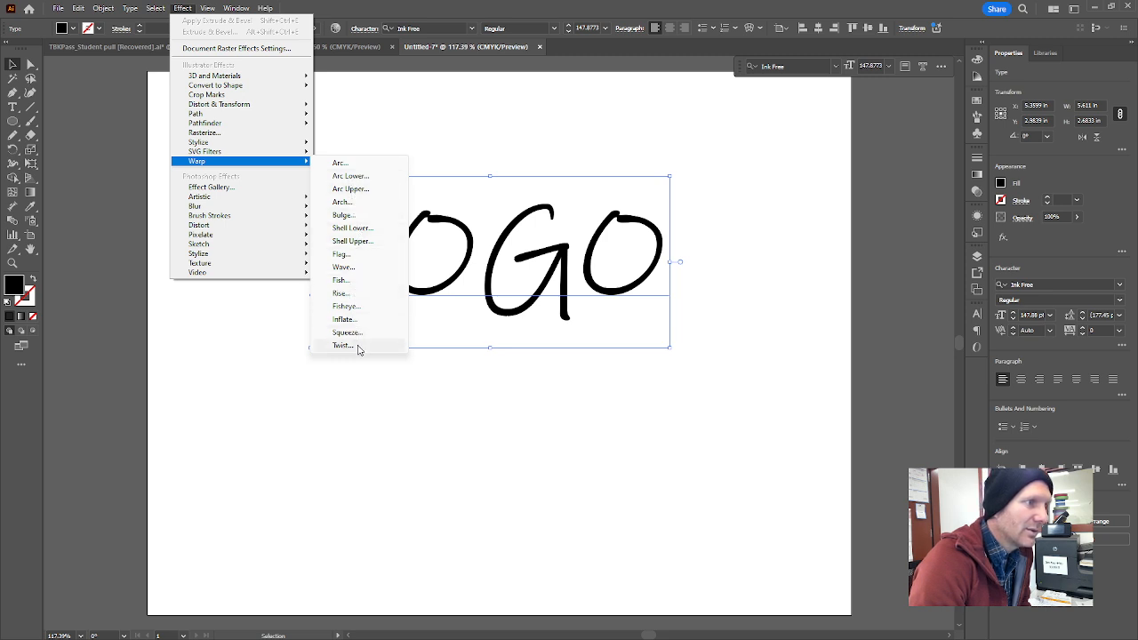
pyautogui.click(341, 163)
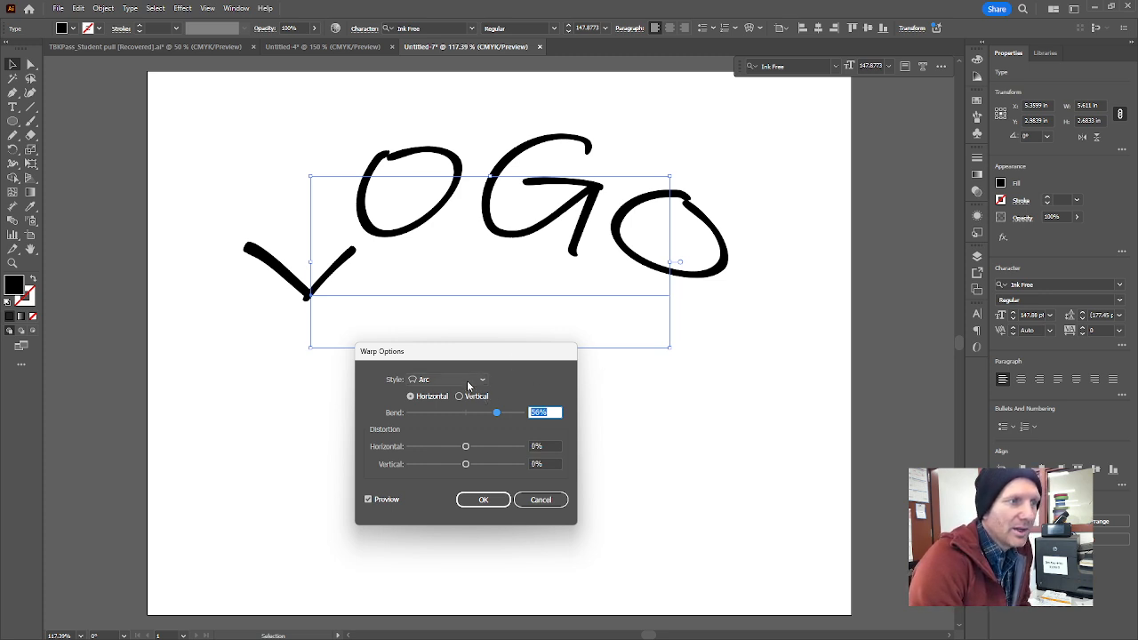
# Preview the Flag and FishEye warp styles on the LOGO text and return to Arc.
pyautogui.moveTo(477, 359); pyautogui.dragTo(518, 325)
pyautogui.click(518, 346)
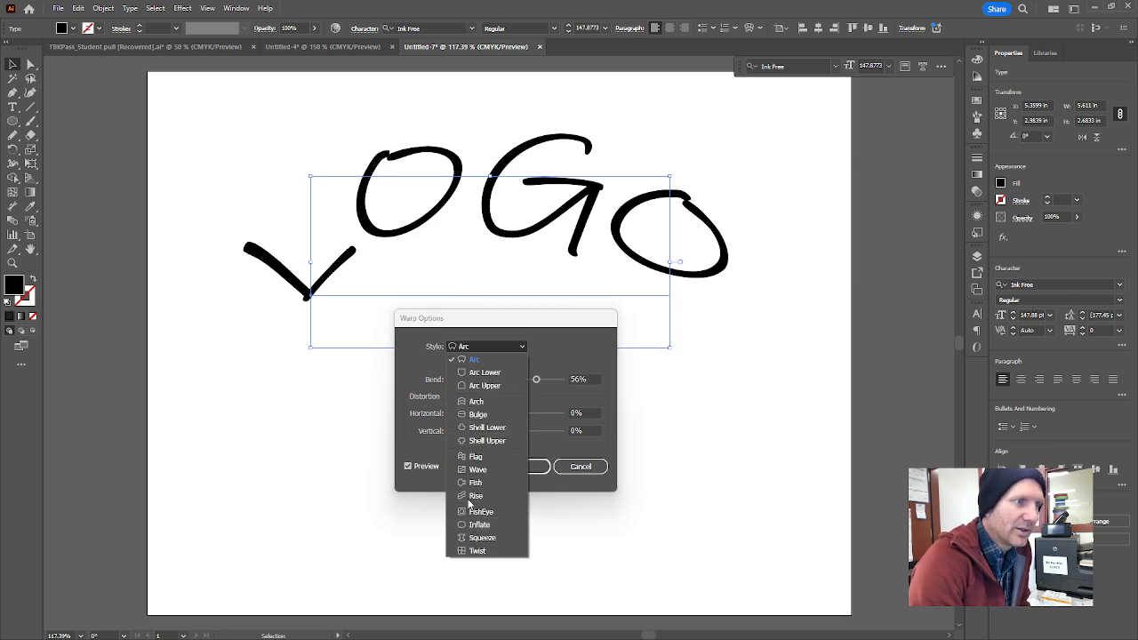
pyautogui.click(472, 458)
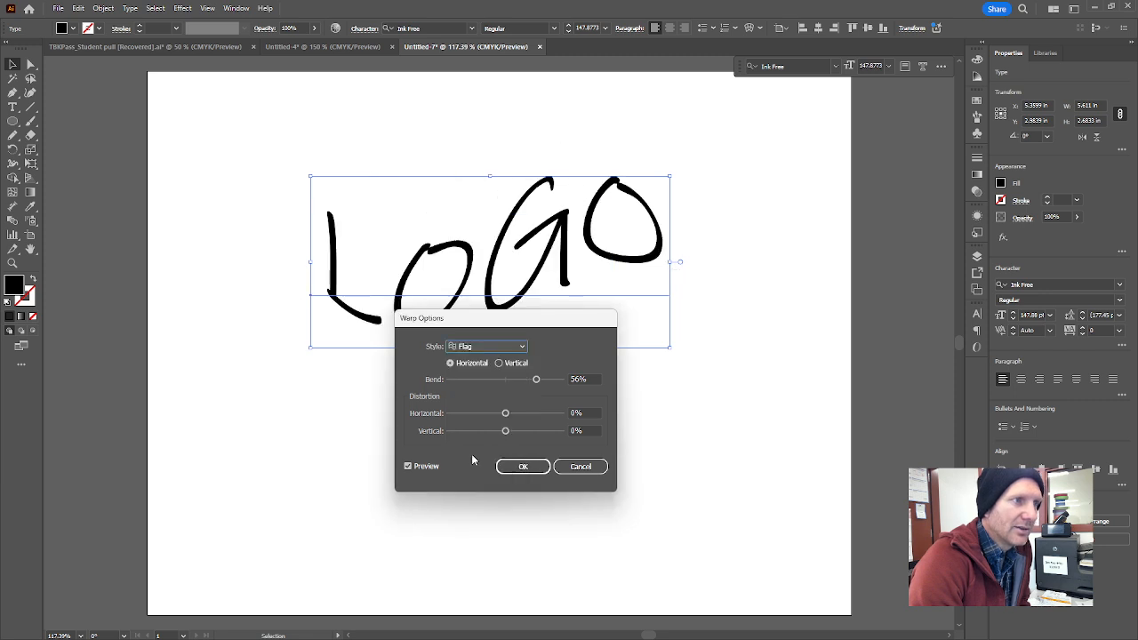
pyautogui.click(468, 347)
pyautogui.click(480, 514)
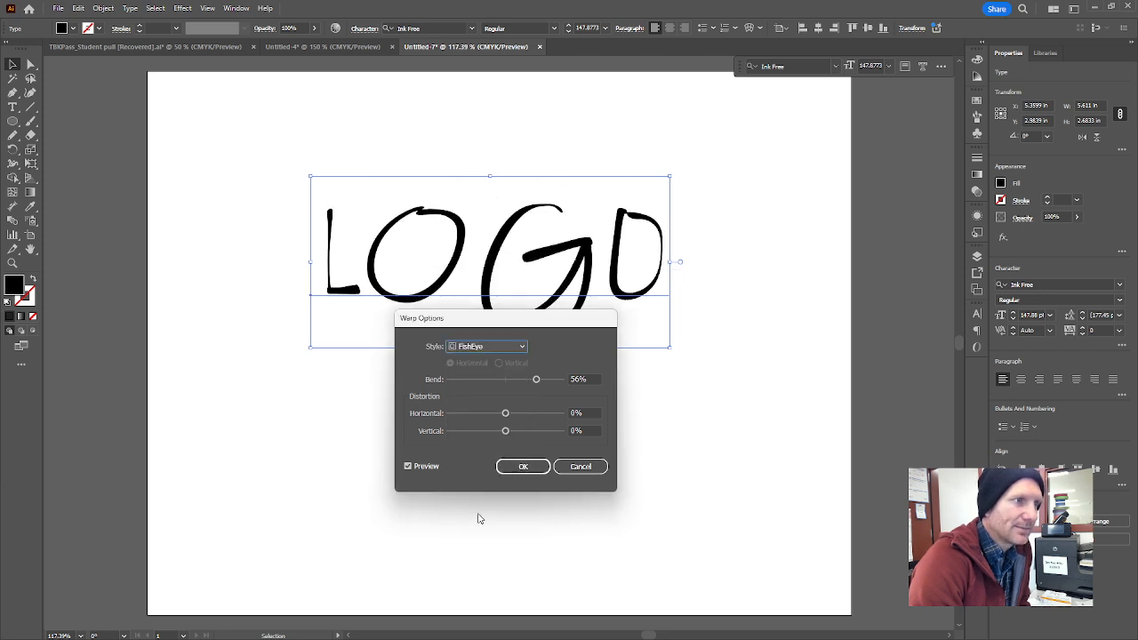
pyautogui.click(487, 346)
pyautogui.click(470, 358)
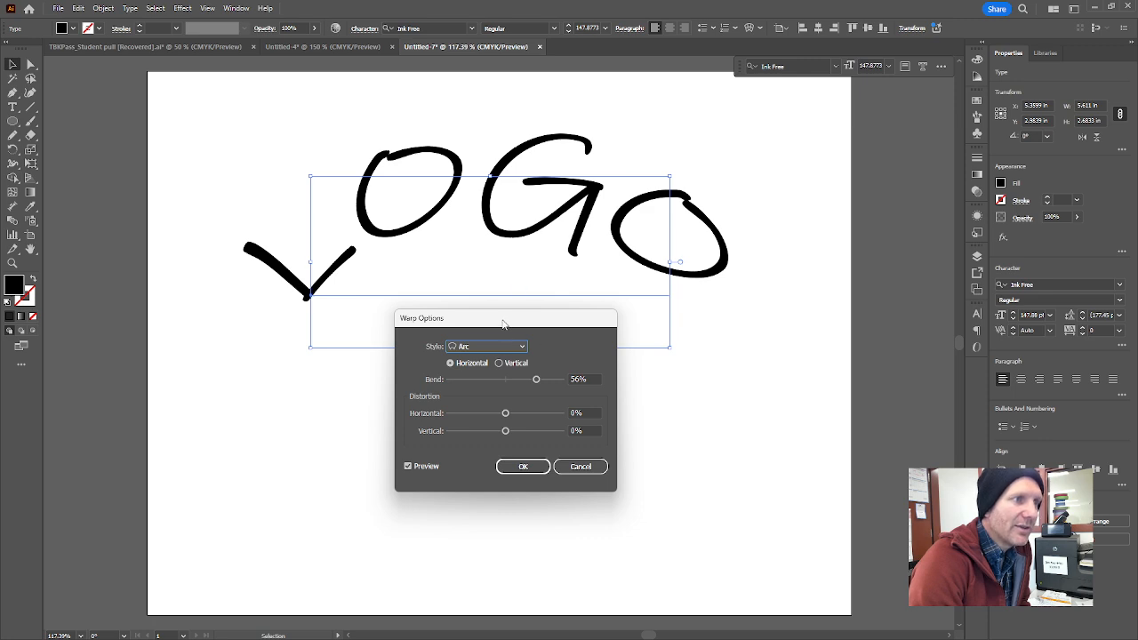
# Try a negative bend, set the horizontal Arc warp's bend to 35%, and apply the effect.
pyautogui.moveTo(502, 323); pyautogui.dragTo(486, 371)
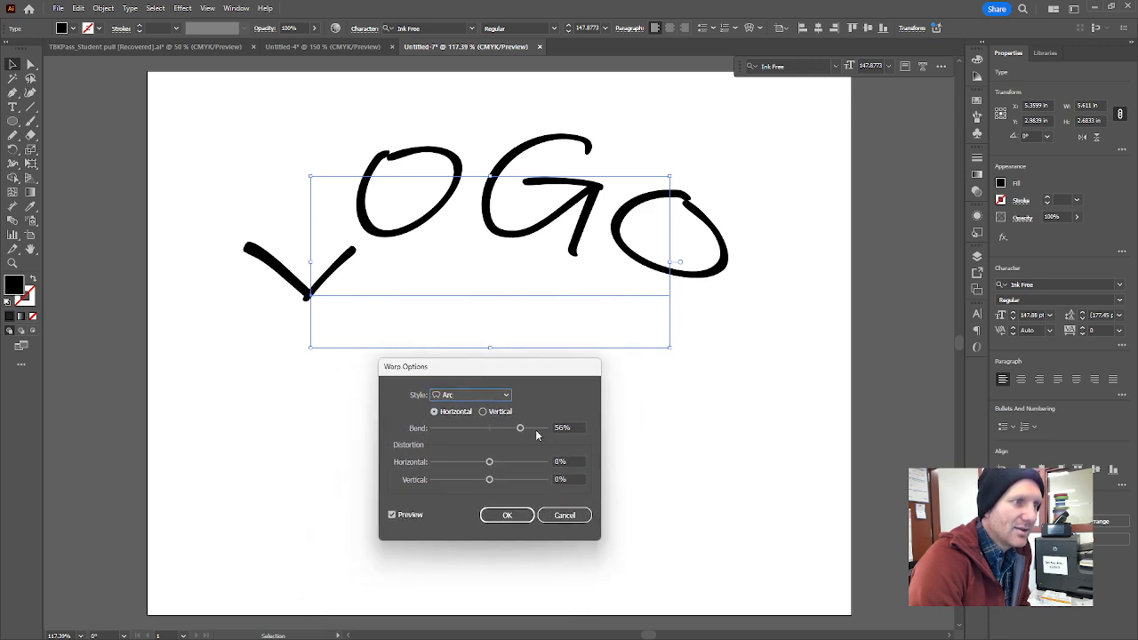
pyautogui.moveTo(521, 431); pyautogui.dragTo(465, 434)
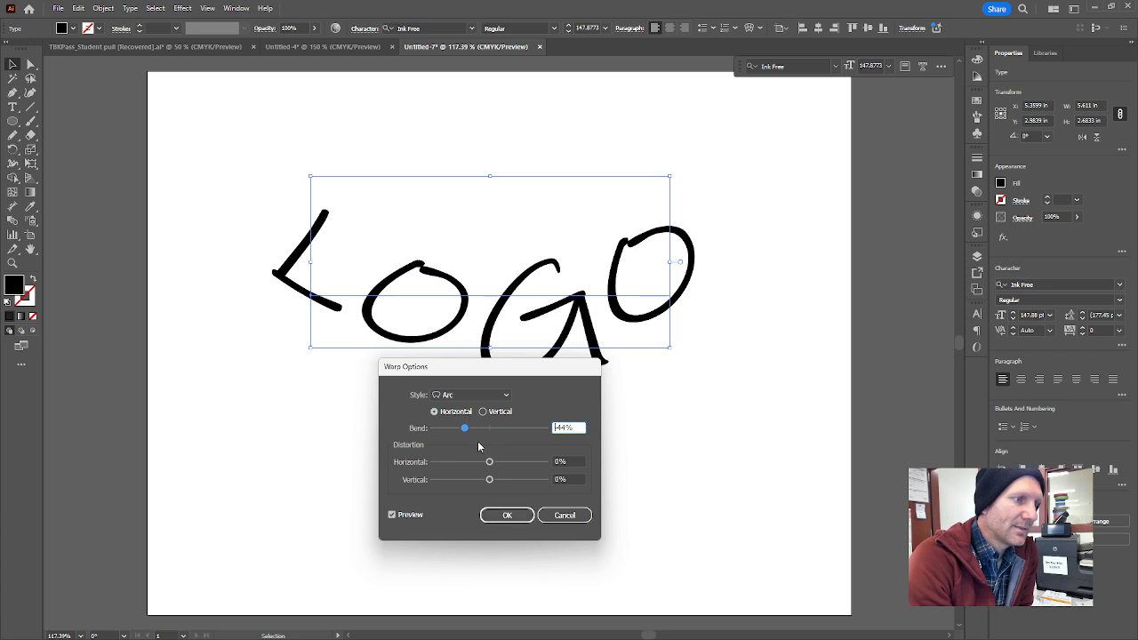
pyautogui.moveTo(466, 429); pyautogui.dragTo(510, 430)
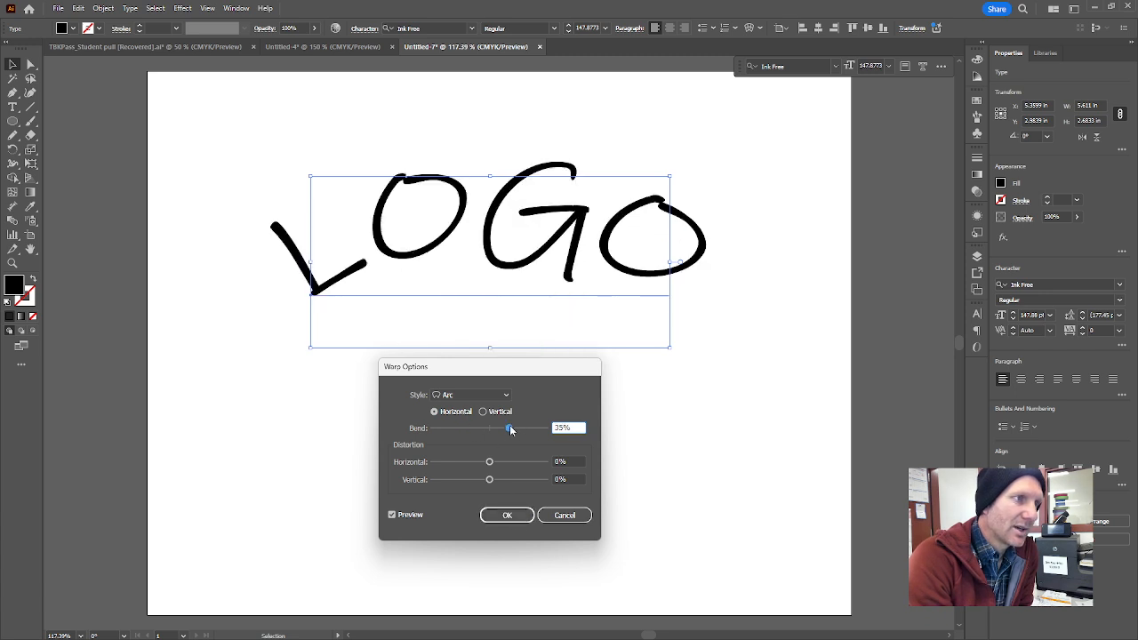
pyautogui.click(506, 515)
# Move the warped LOGO text up about 0.45 in and slightly left.
pyautogui.click(640, 439)
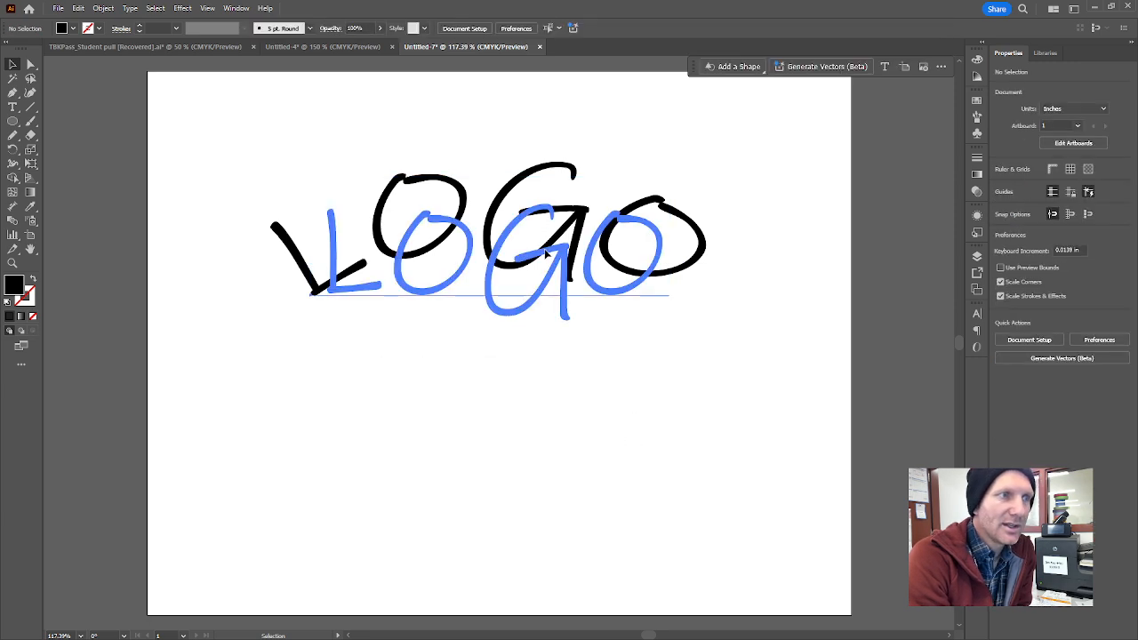
pyautogui.click(635, 254)
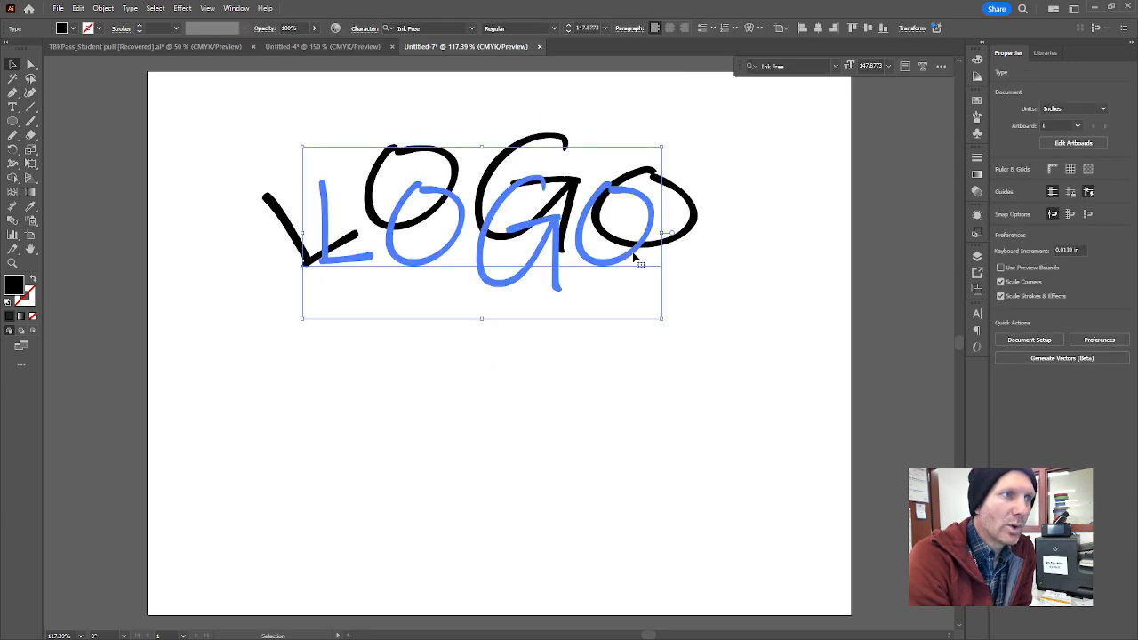
pyautogui.click(572, 403)
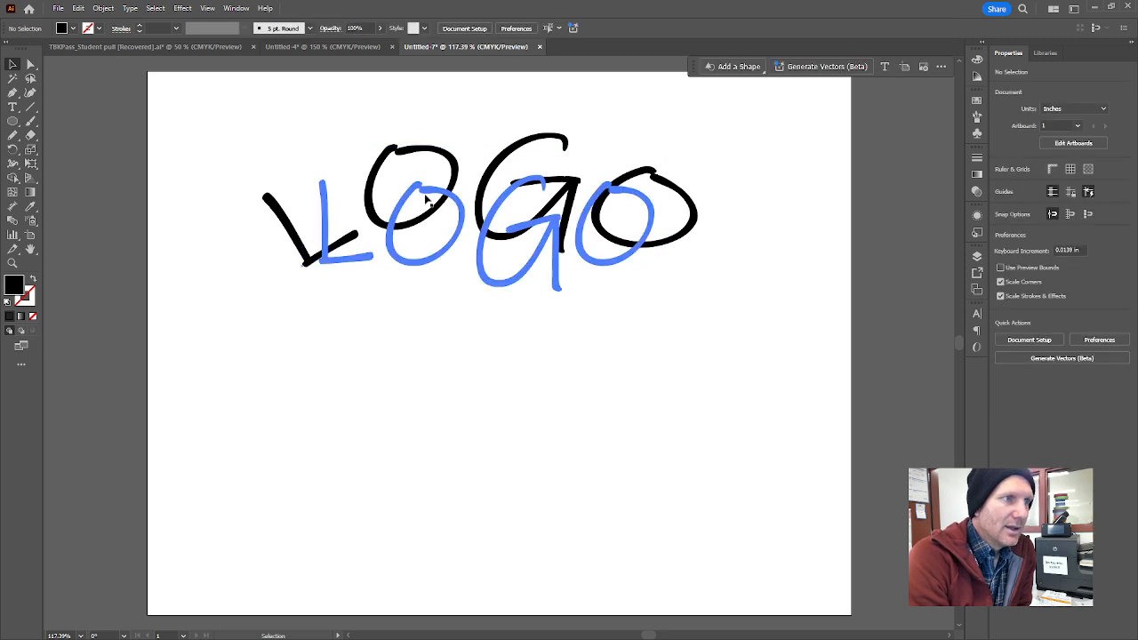
# Edit the warped text to read LiGa by replacing the first O with i and the last O with a.
pyautogui.click(446, 263)
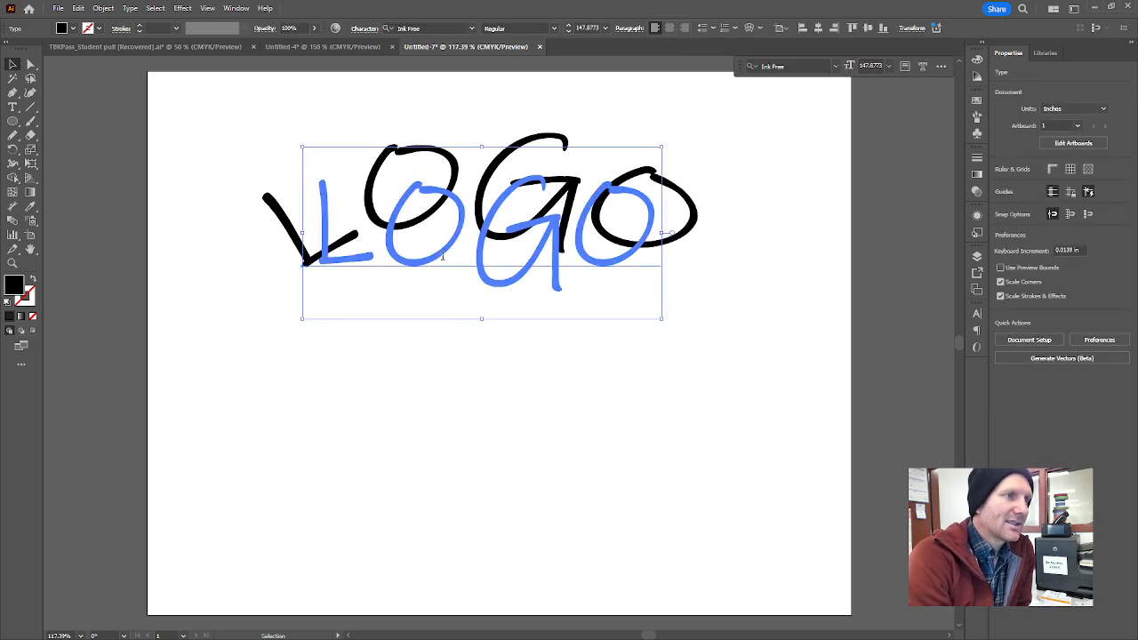
pyautogui.doubleClick(441, 258)
pyautogui.click(430, 239)
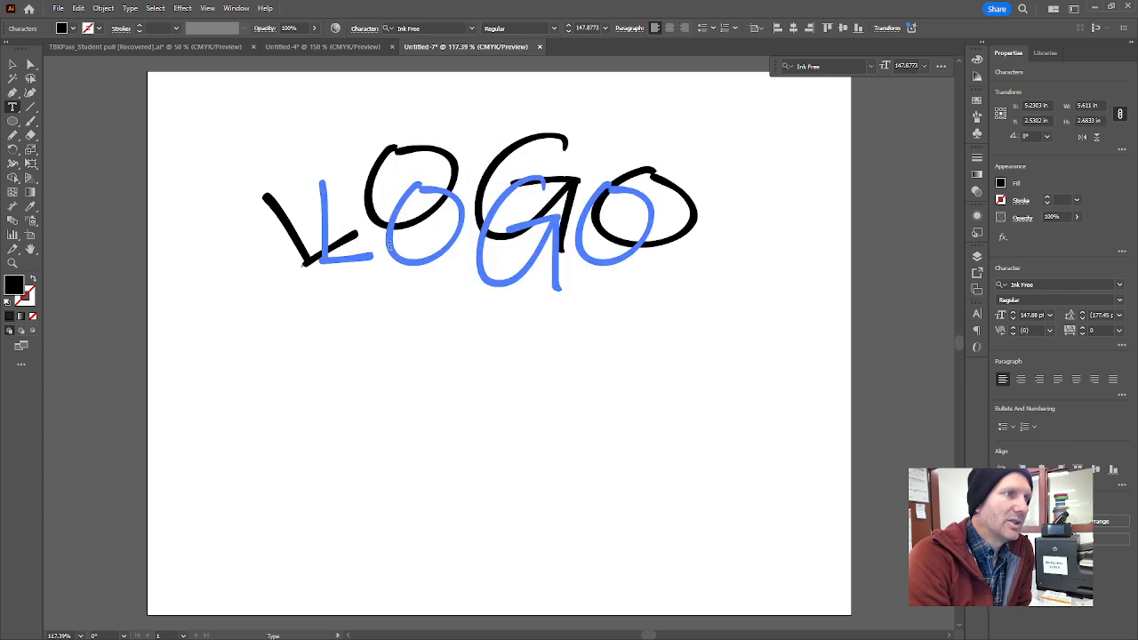
pyautogui.hotkey('shift', 'Left')
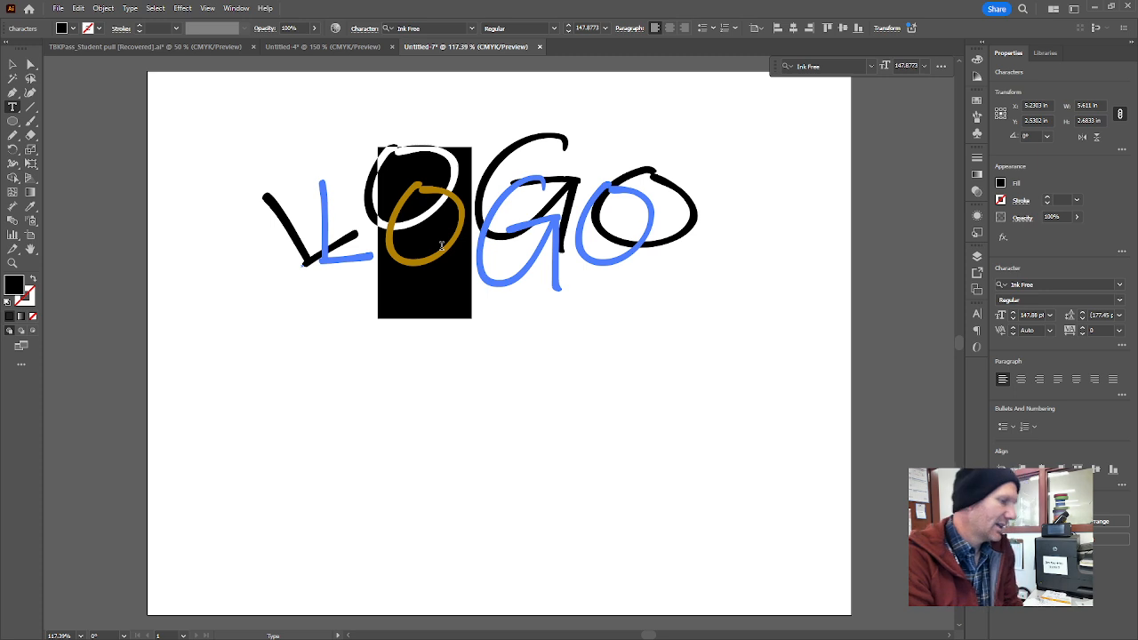
pyautogui.write('i')
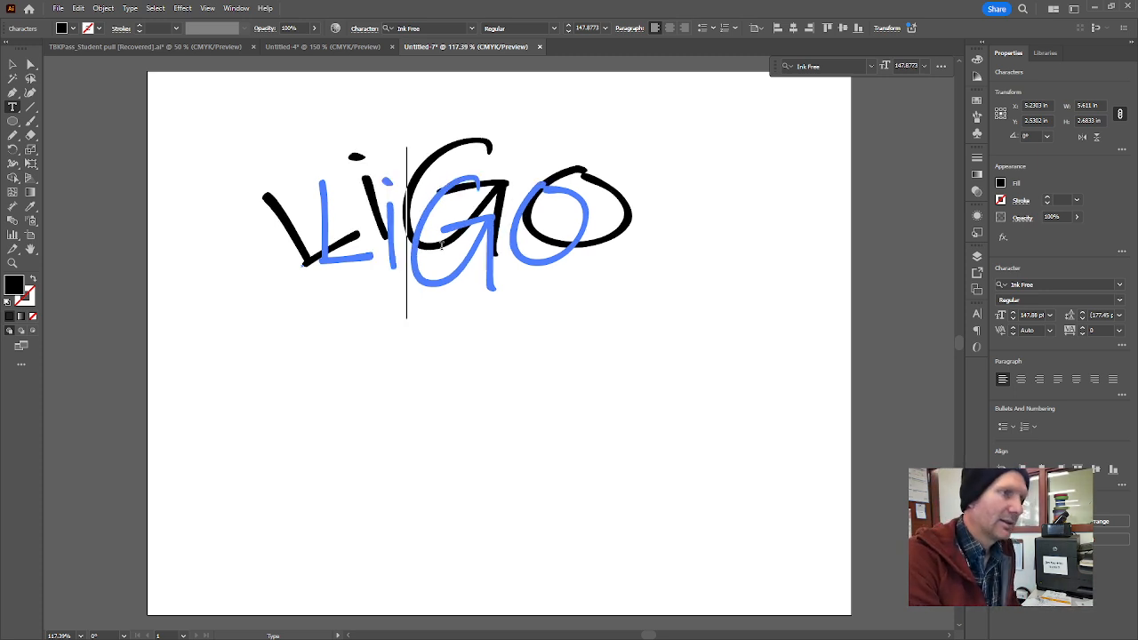
pyautogui.moveTo(500, 230); pyautogui.dragTo(553, 225)
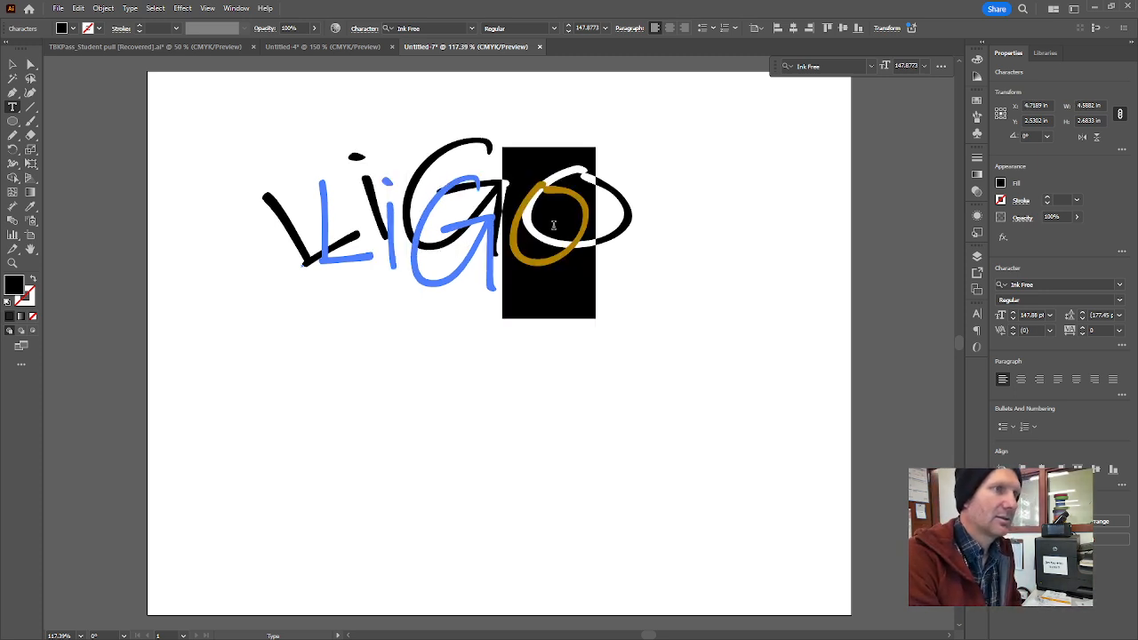
pyautogui.write('a')
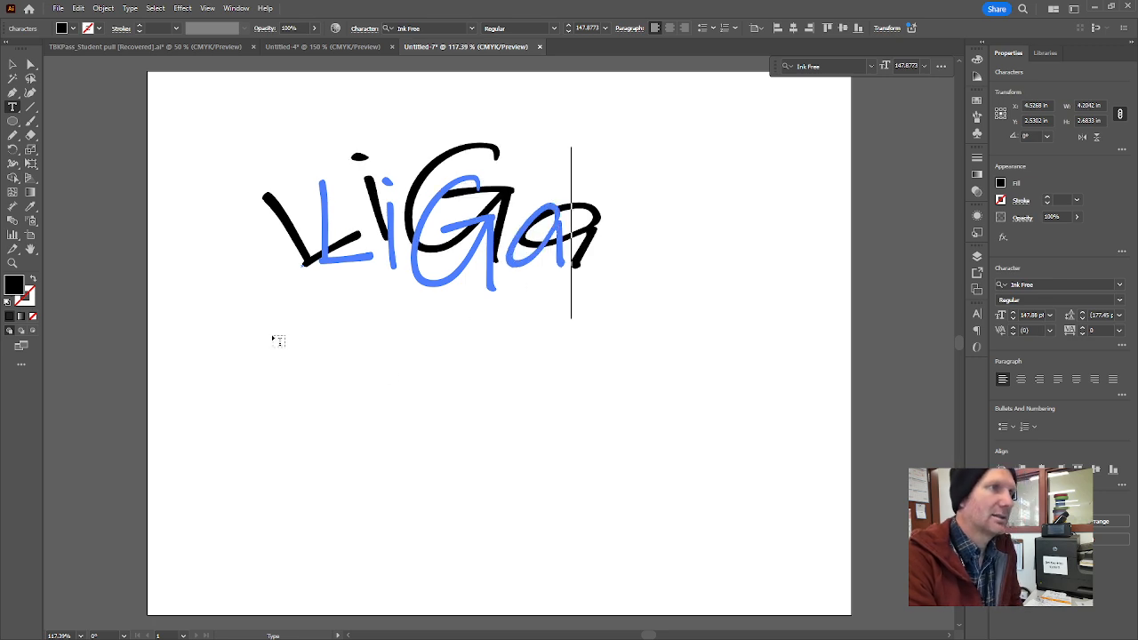
# Replace all letters after the L in the warped text with "oop".
pyautogui.doubleClick(415, 254)
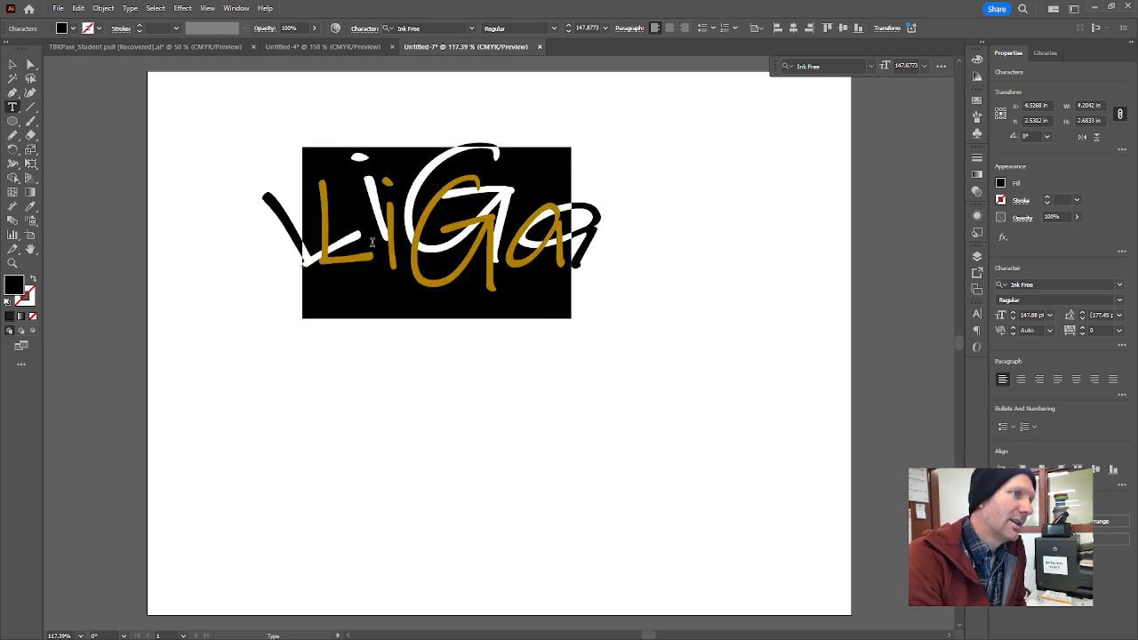
pyautogui.click(372, 242)
pyautogui.moveTo(375, 241); pyautogui.dragTo(553, 232)
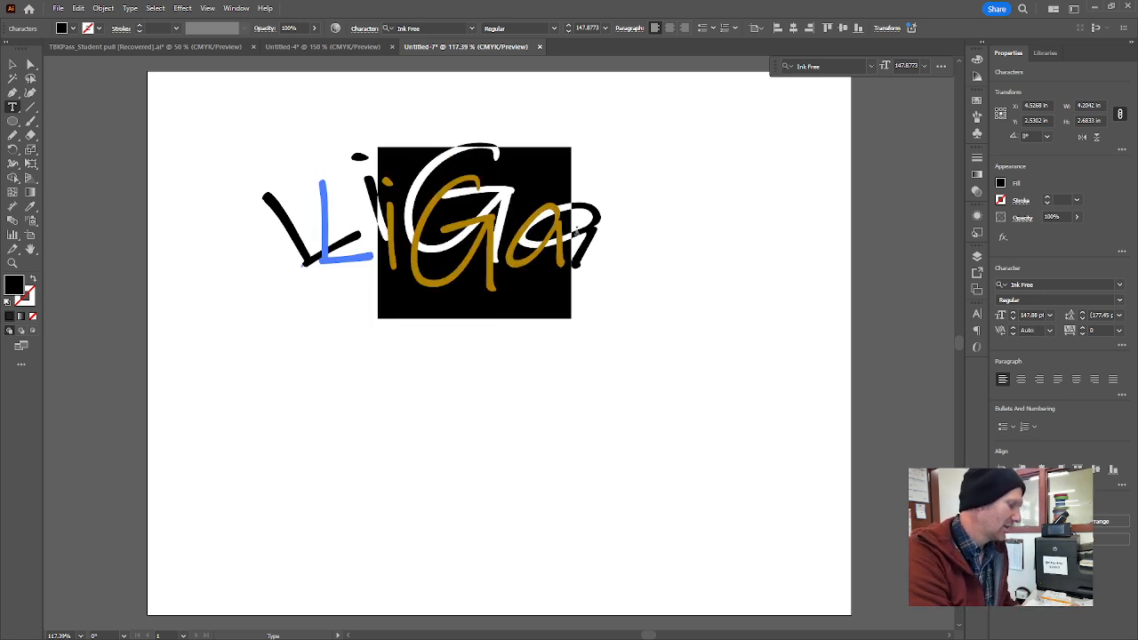
pyautogui.write('oop')
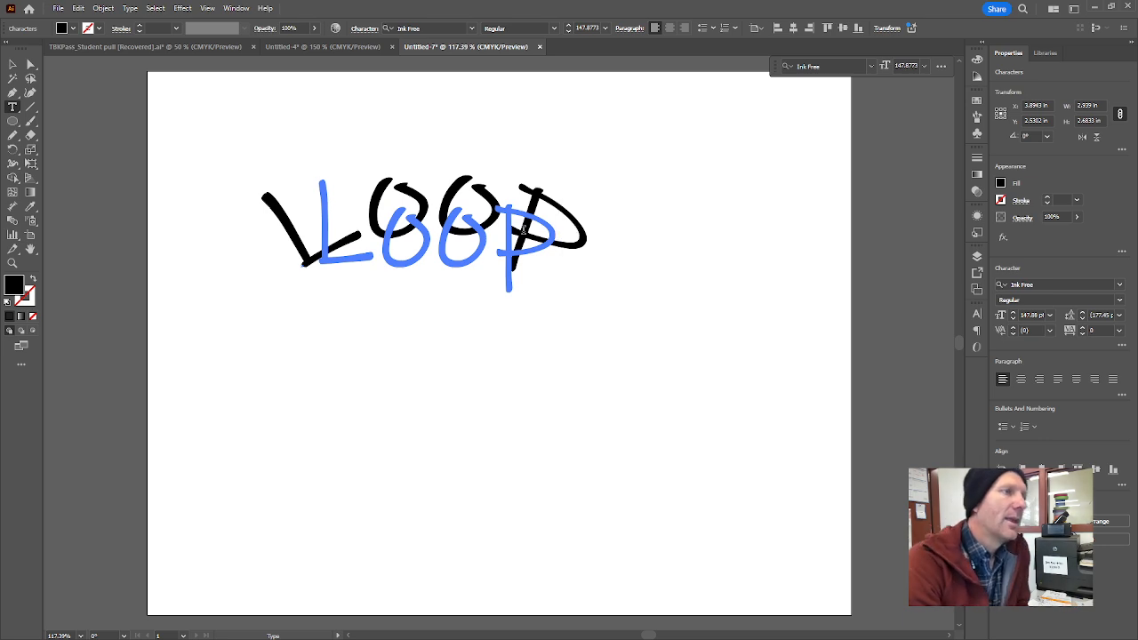
# Finish editing the warped LOOP text and move it right and up, near the artboard's upper centre.
pyautogui.press('Escape')
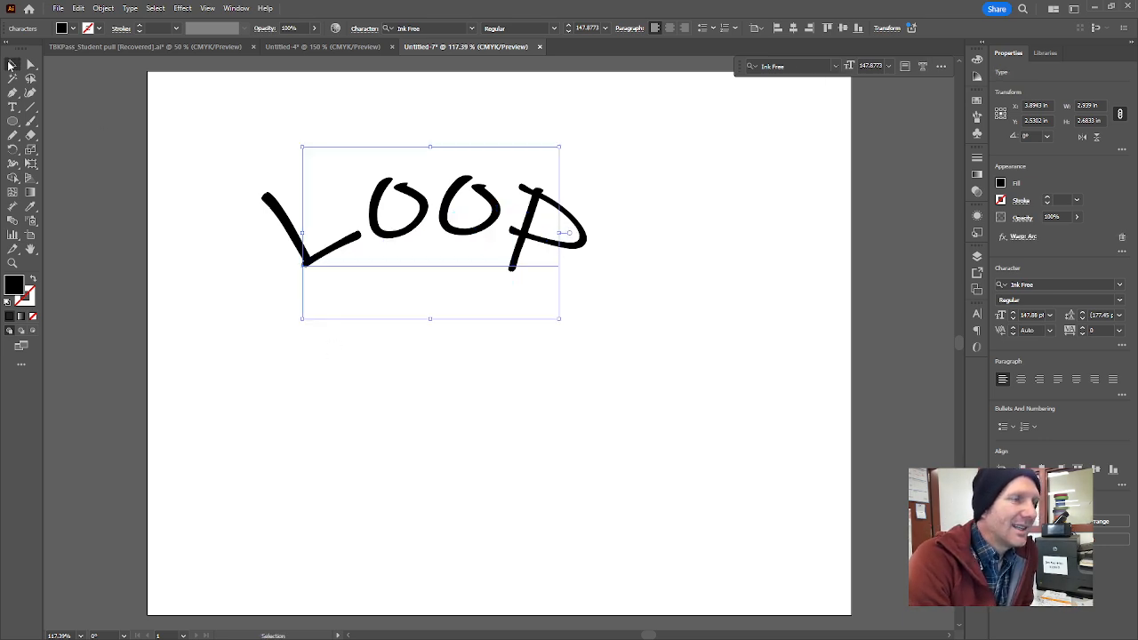
pyautogui.moveTo(521, 233); pyautogui.dragTo(587, 233)
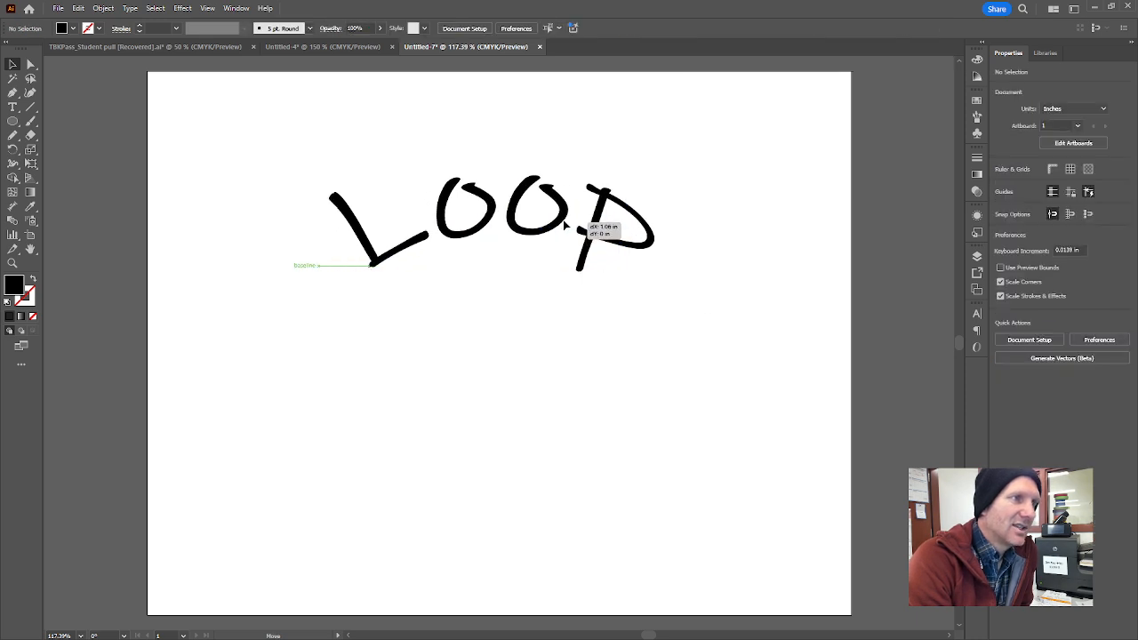
pyautogui.click(618, 408)
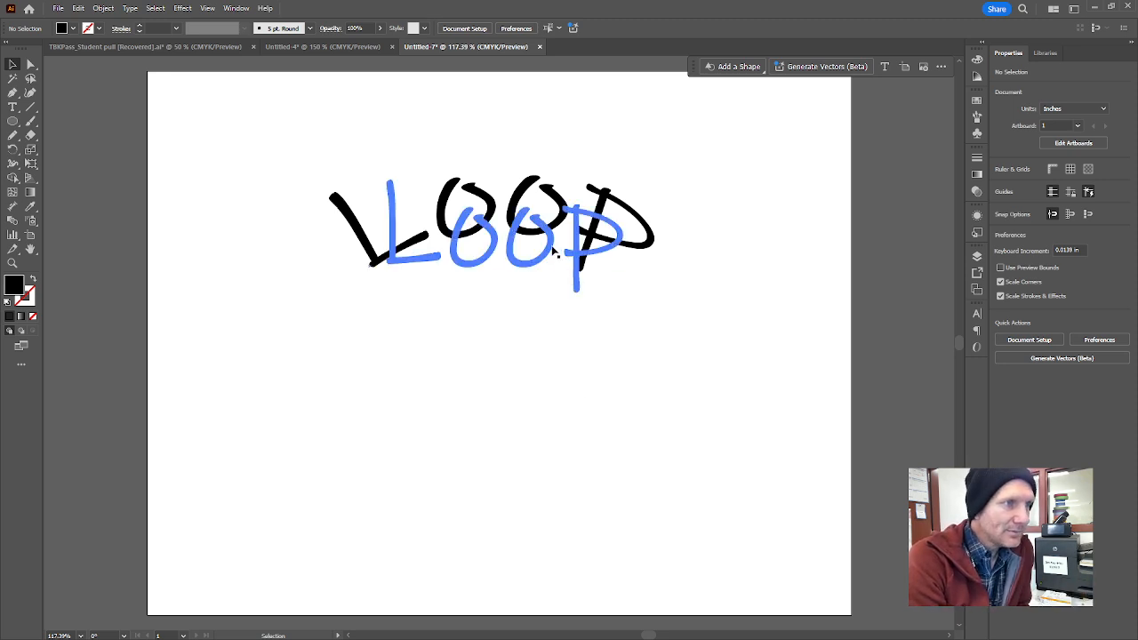
pyautogui.moveTo(580, 275); pyautogui.dragTo(555, 230)
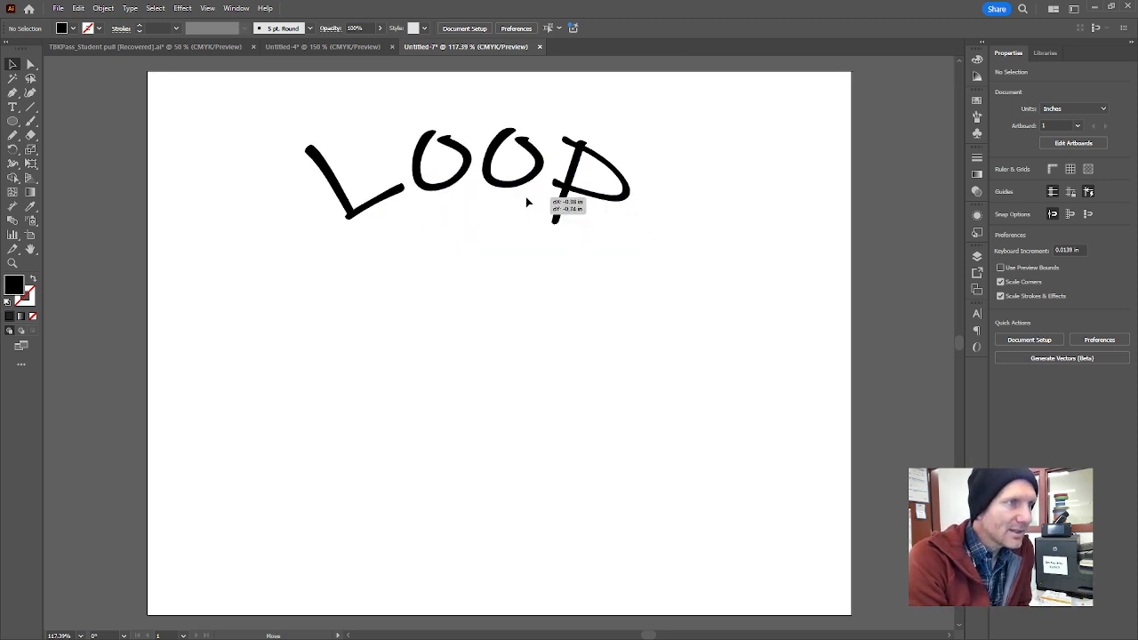
pyautogui.click(182, 8)
pyautogui.moveTo(266, 161)
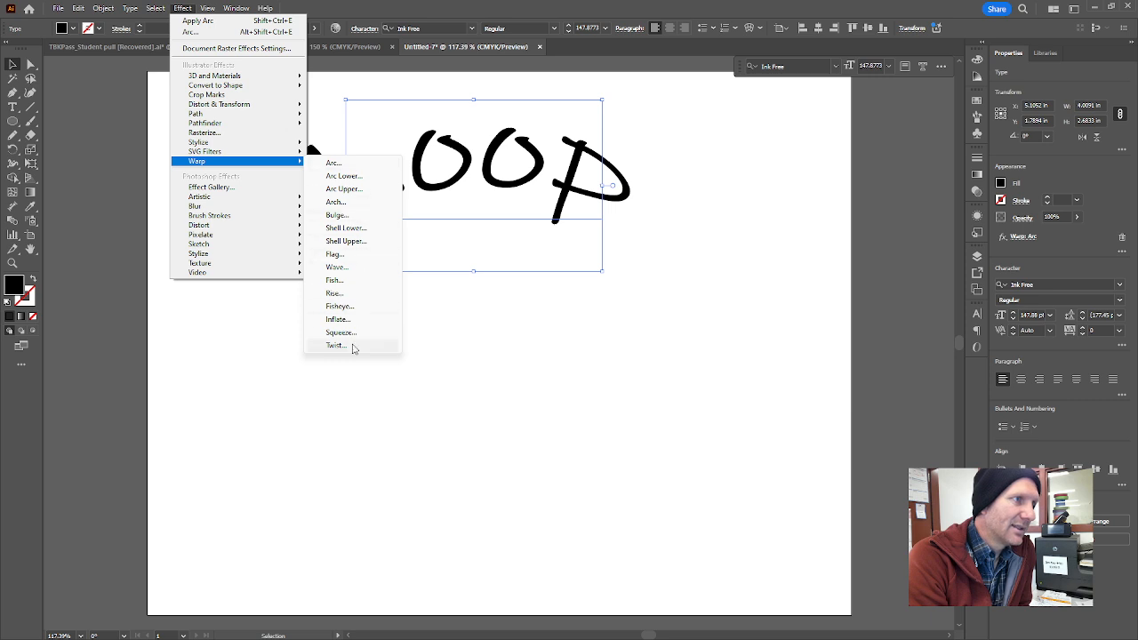
pyautogui.click(698, 400)
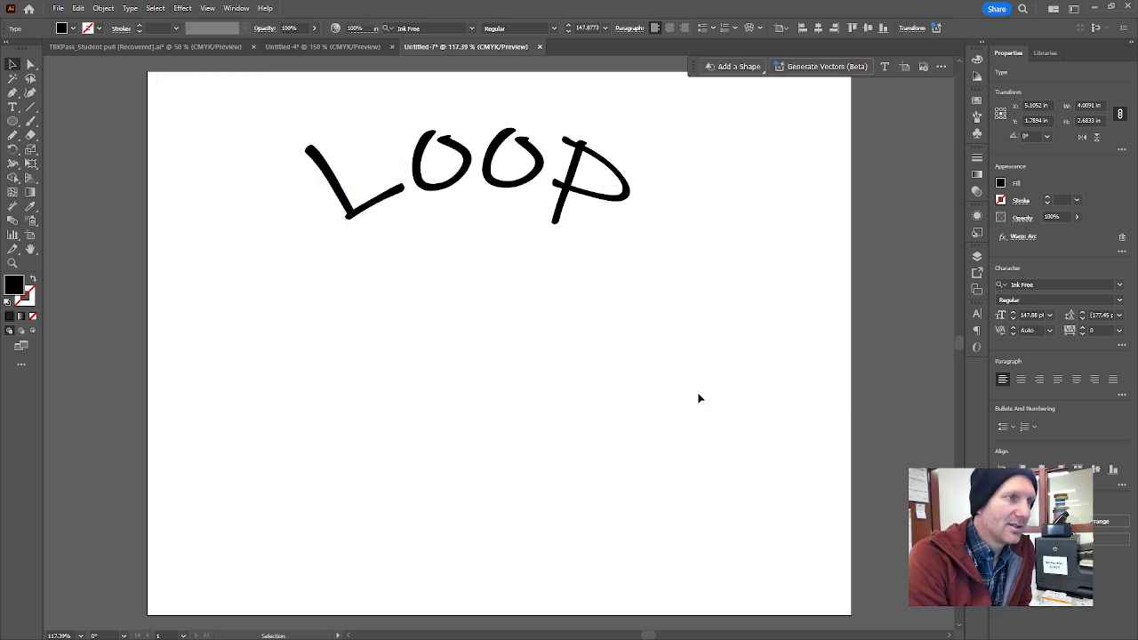
# Draw a black circle about 4.61 in across beneath the LOOP text and move it down about 0.5 in.
pyautogui.click(14, 126)
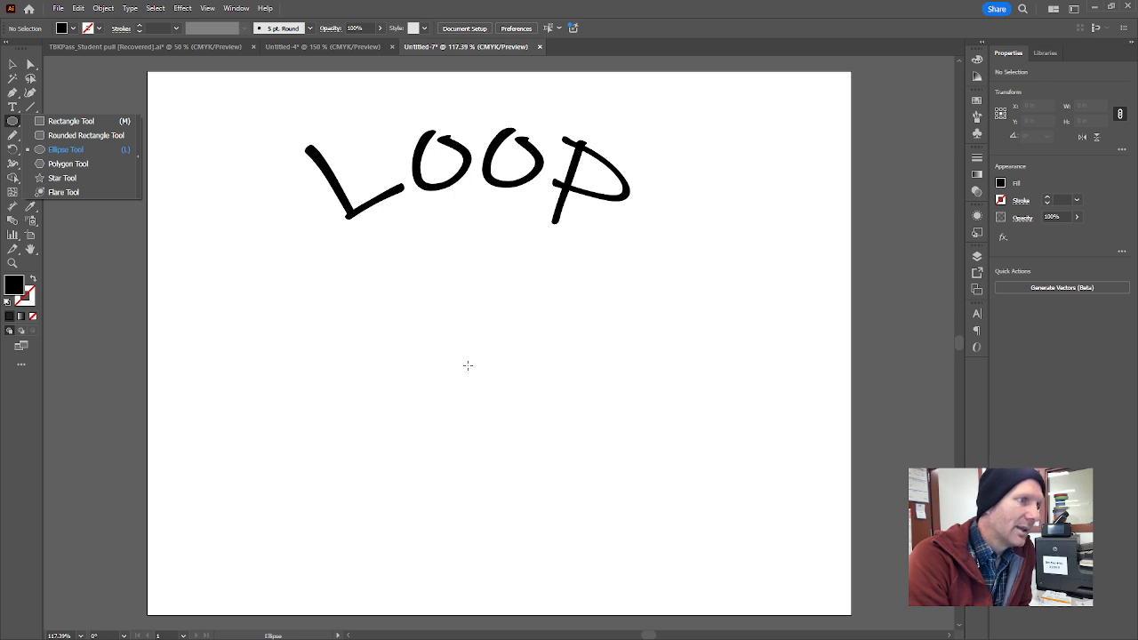
pyautogui.moveTo(468, 365); pyautogui.dragTo(614, 497)
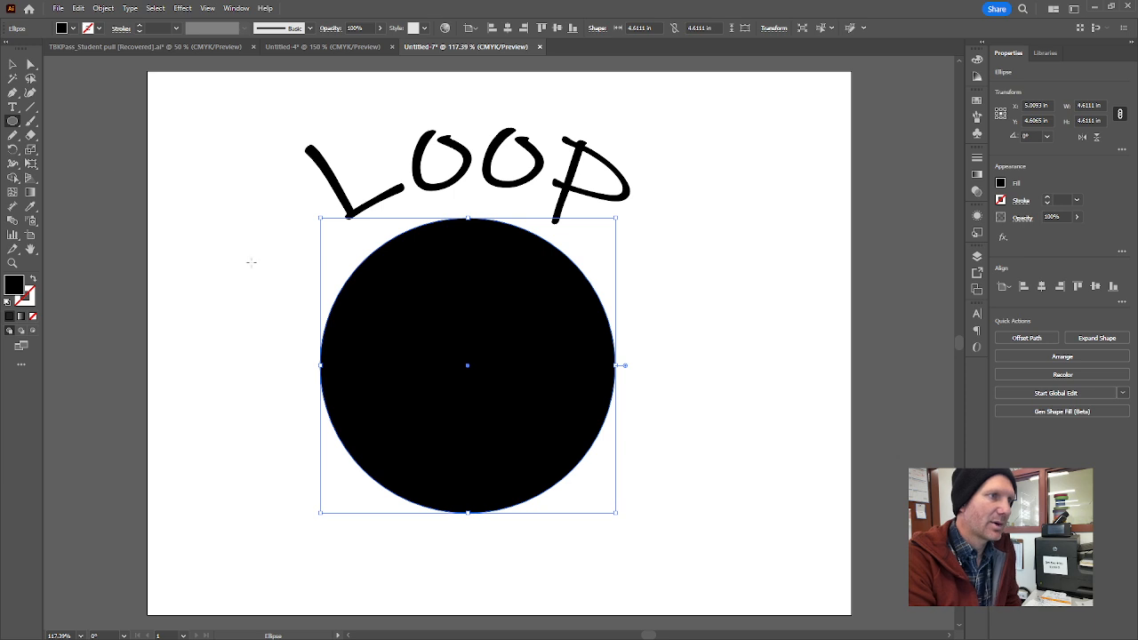
pyautogui.click(12, 65)
pyautogui.click(280, 382)
pyautogui.moveTo(545, 398); pyautogui.dragTo(538, 435)
pyautogui.click(820, 450)
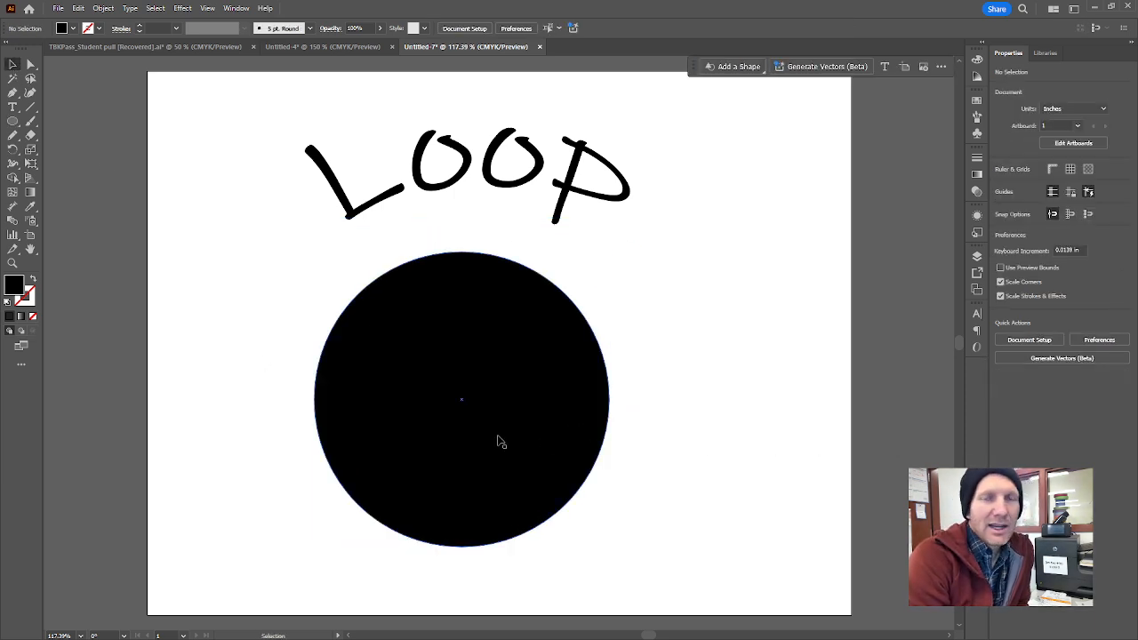
# Turn the circle into a type path with the Type on a Path tool, starting the placeholder text near its top.
pyautogui.click(524, 436)
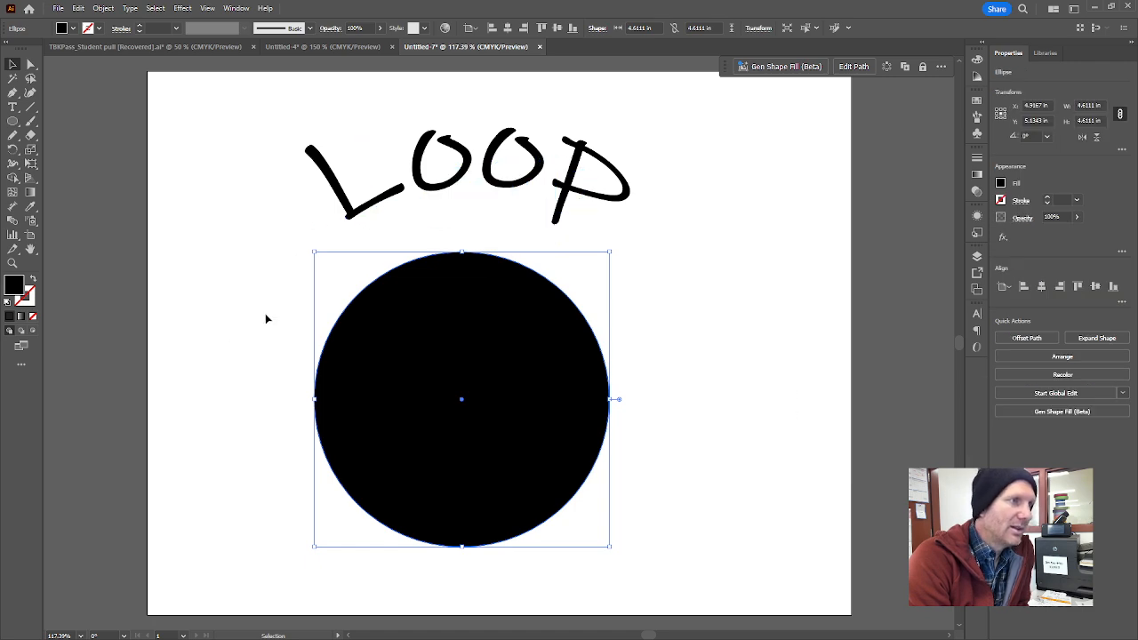
pyautogui.click(14, 107)
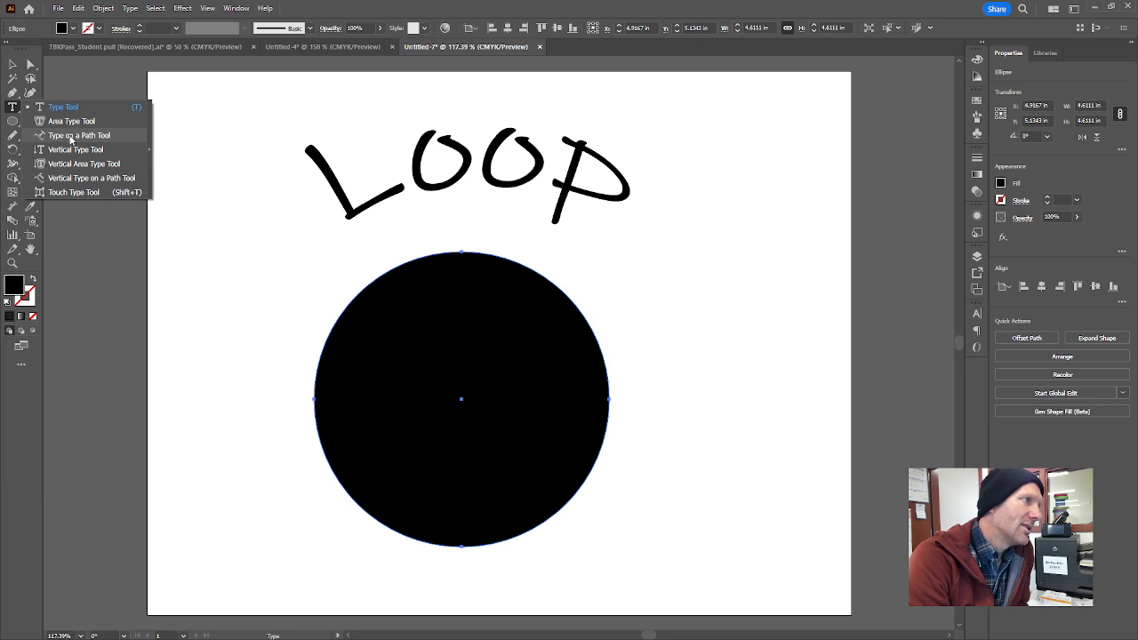
pyautogui.click(71, 135)
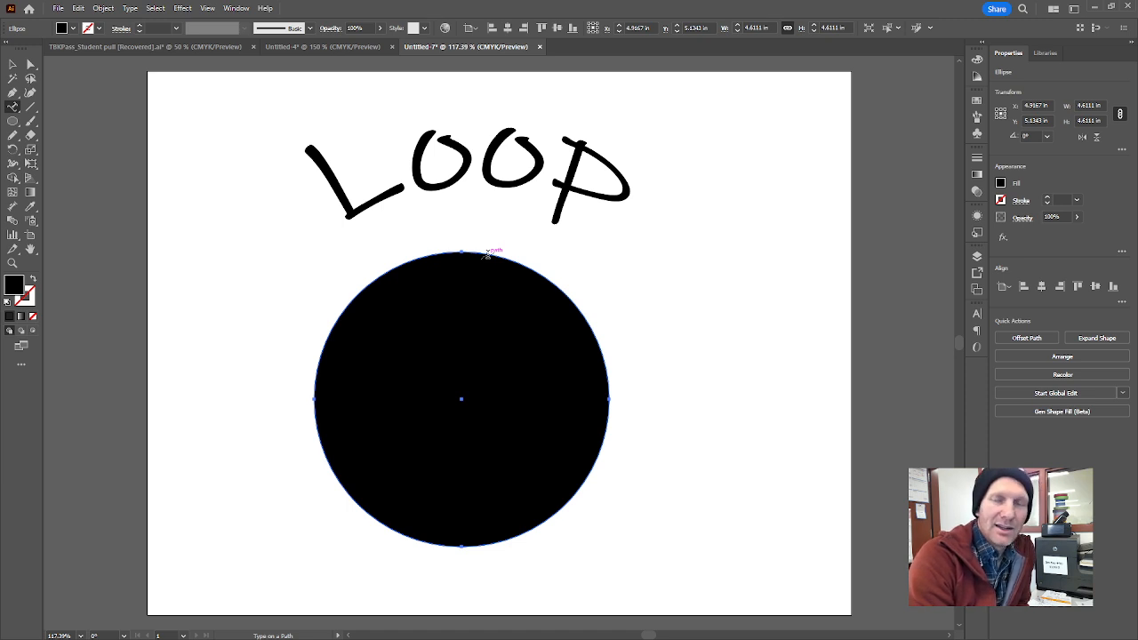
pyautogui.click(487, 254)
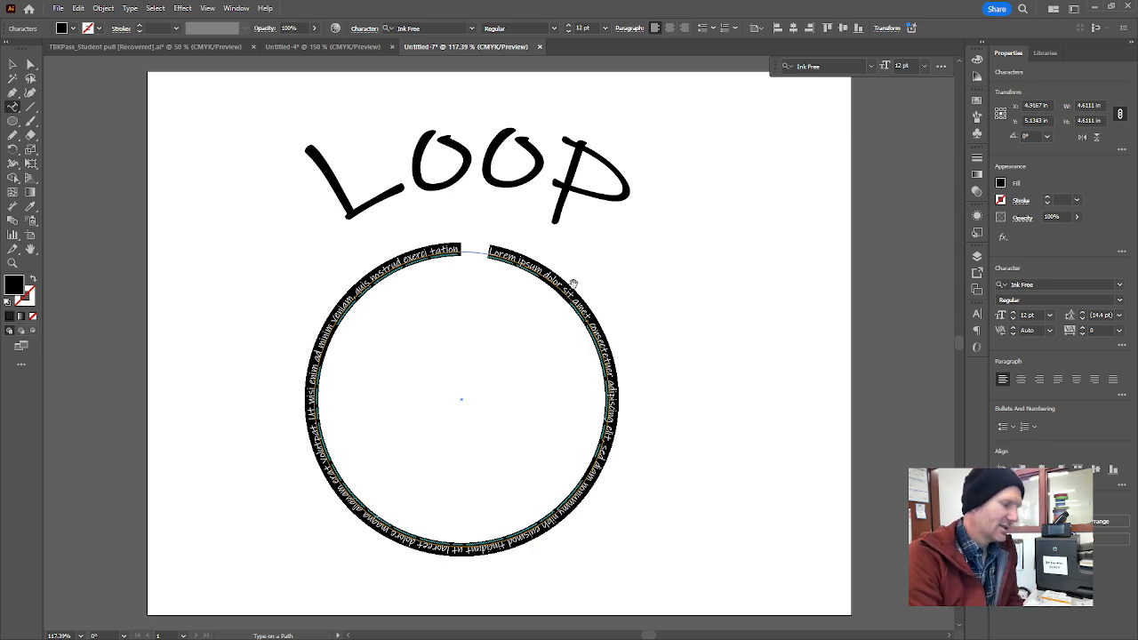
pyautogui.scroll(5, 573, 283)
pyautogui.scroll(-5, 573, 283)
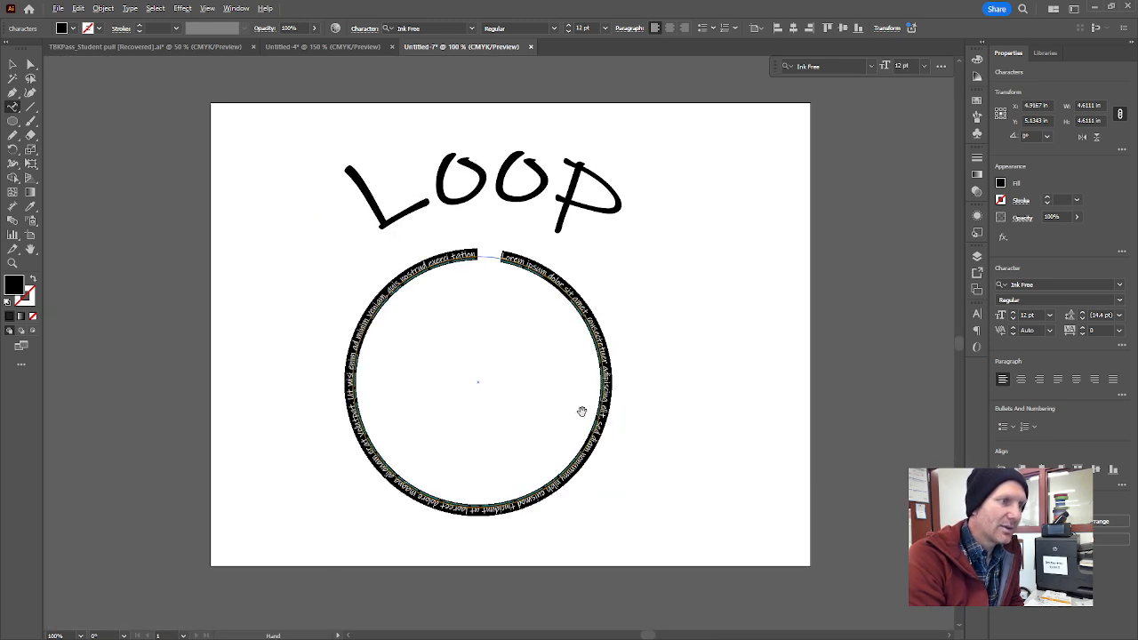
pyautogui.scroll(1, 581, 410)
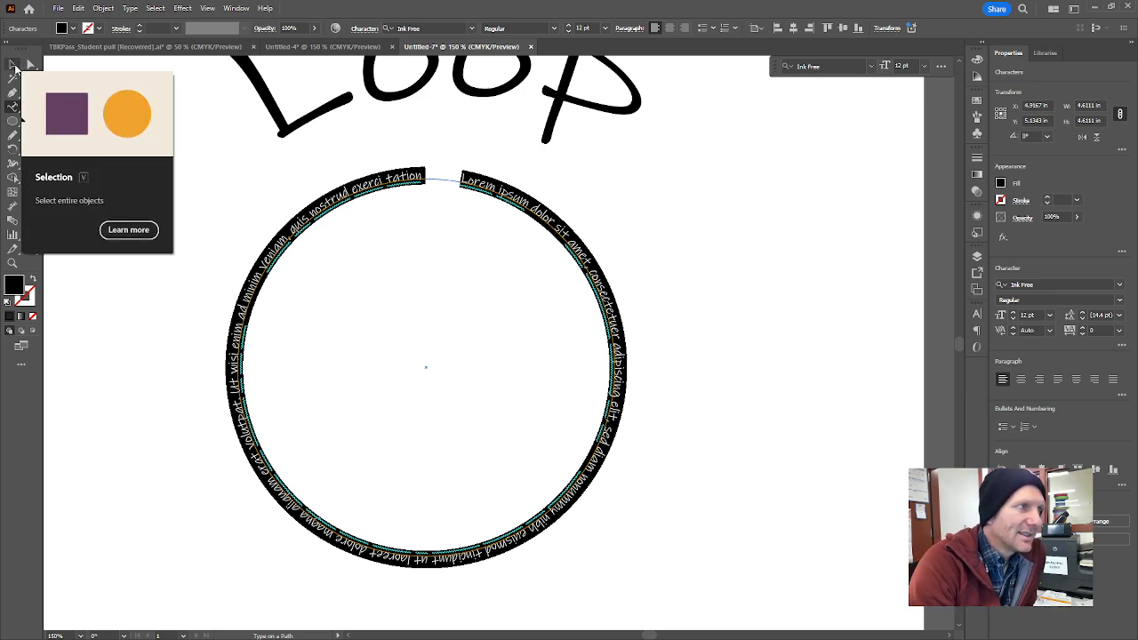
pyautogui.click(15, 67)
pyautogui.click(509, 242)
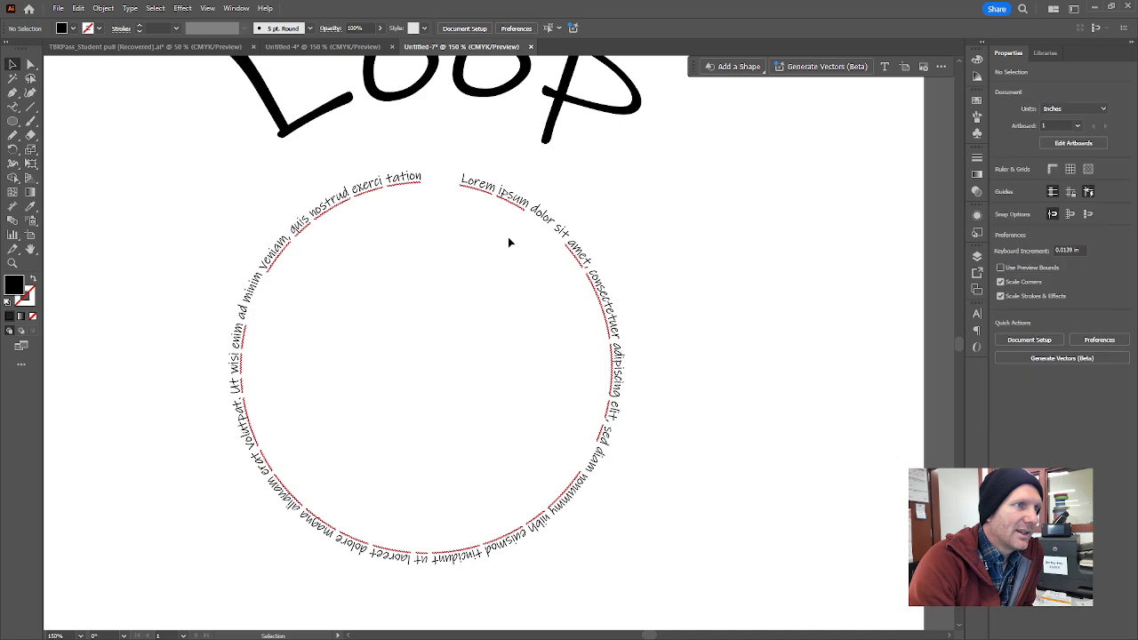
# Select the circular text and shift its start and end brackets counterclockwise along the top of the path.
pyautogui.click(459, 180)
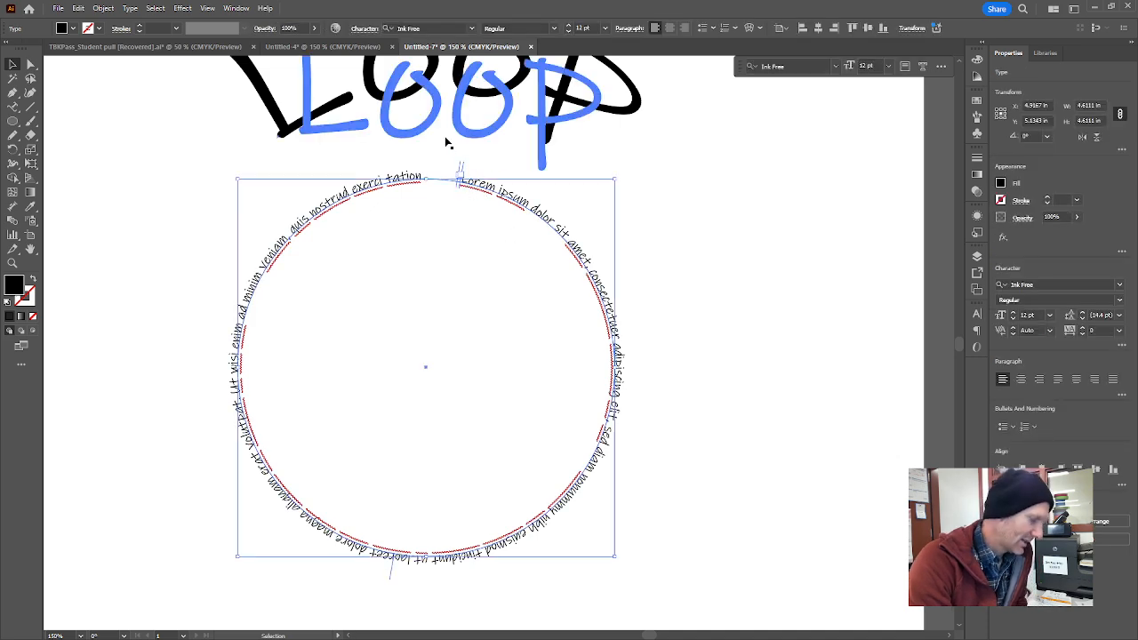
pyautogui.scroll(5, 447, 142)
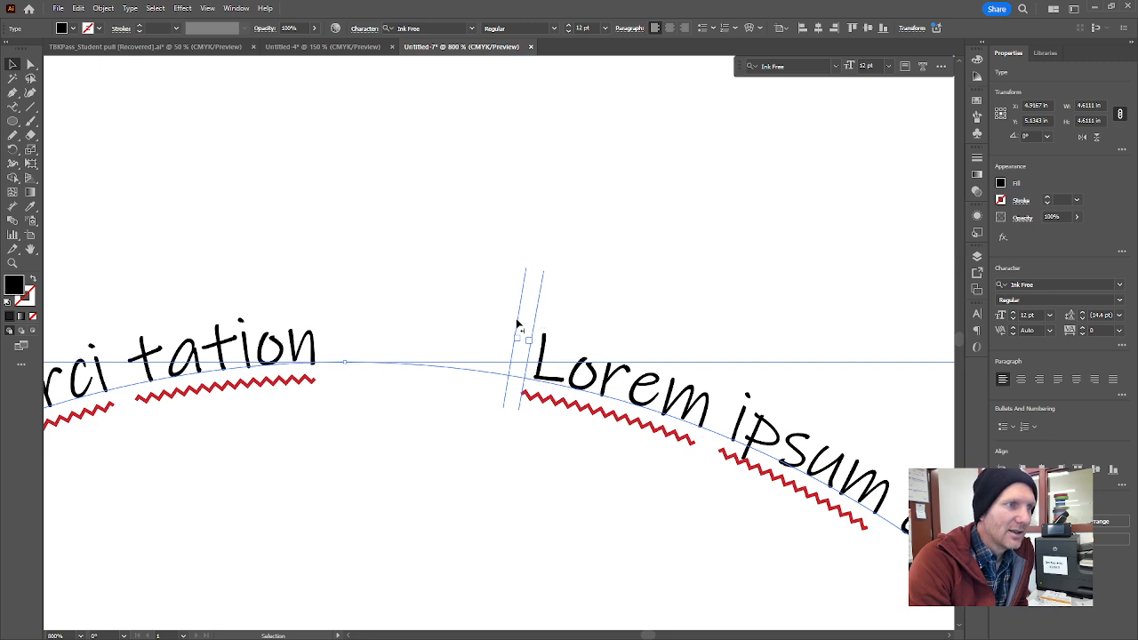
pyautogui.moveTo(518, 324); pyautogui.dragTo(326, 324)
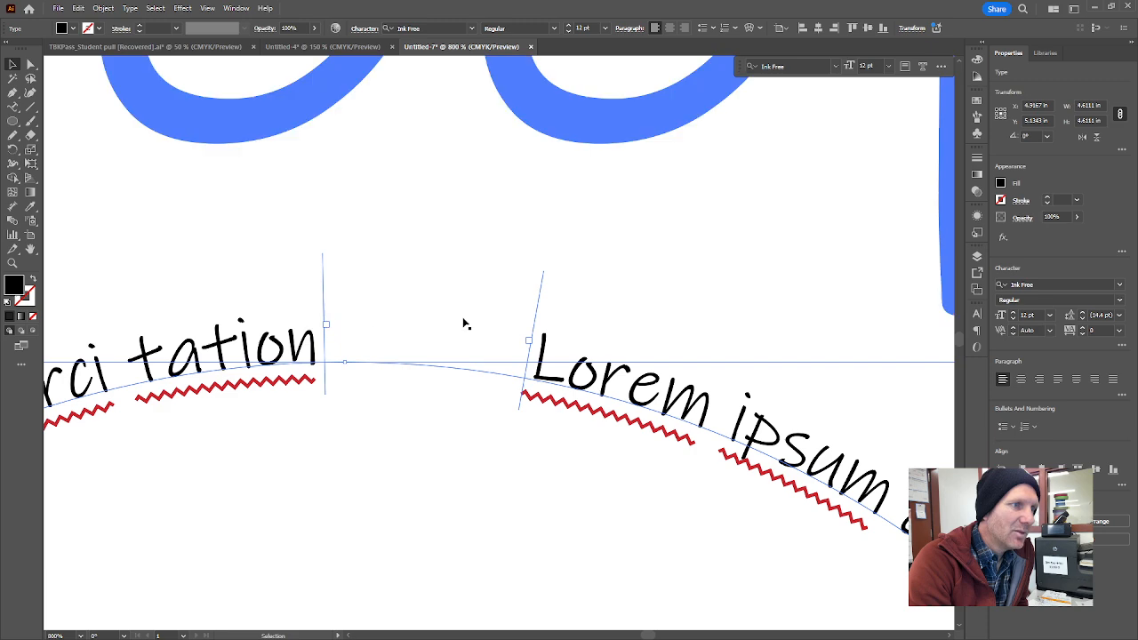
pyautogui.moveTo(539, 305); pyautogui.dragTo(446, 308)
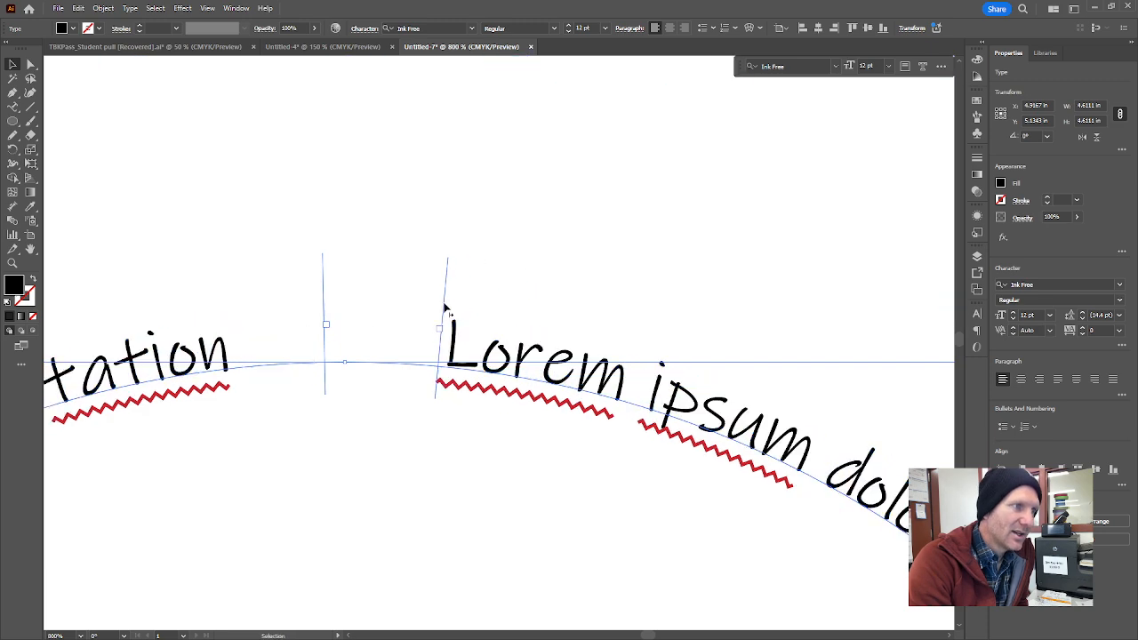
pyautogui.moveTo(322, 299); pyautogui.dragTo(235, 312)
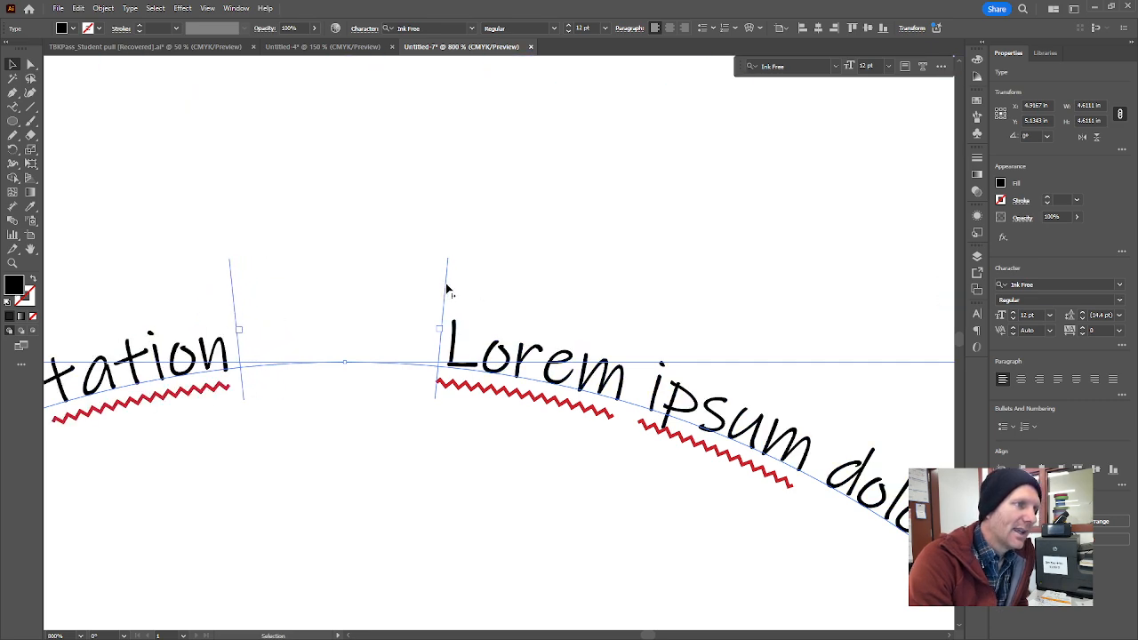
# Slide the start bracket of the circular text clockwise to the right side of the circle and deselect the text.
pyautogui.moveTo(447, 287); pyautogui.dragTo(859, 432)
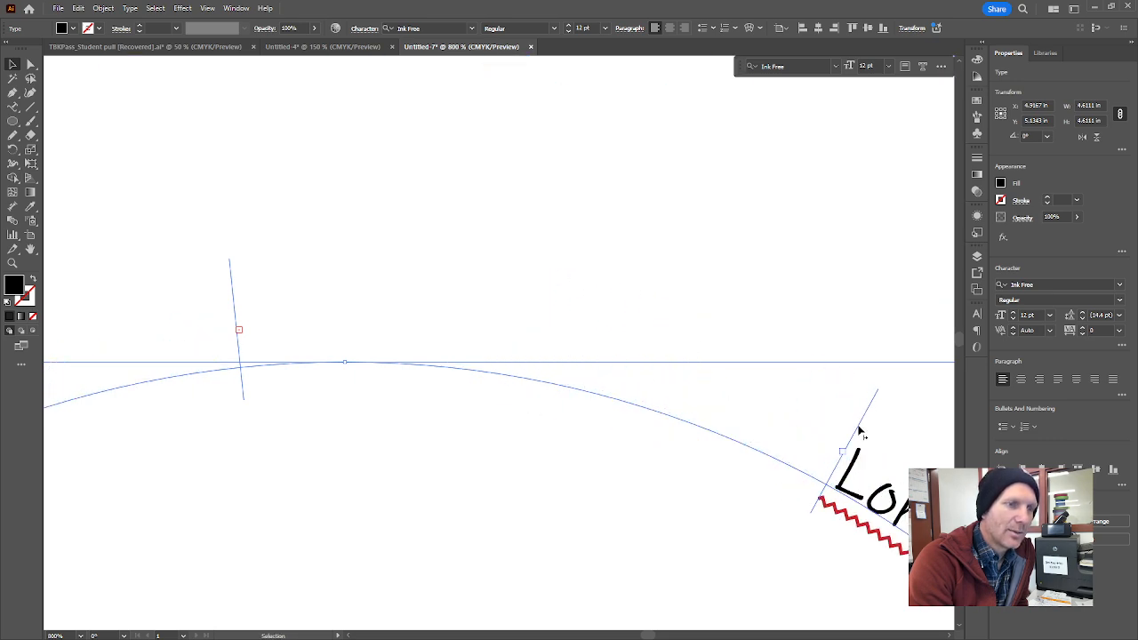
pyautogui.scroll(-7, 556, 393)
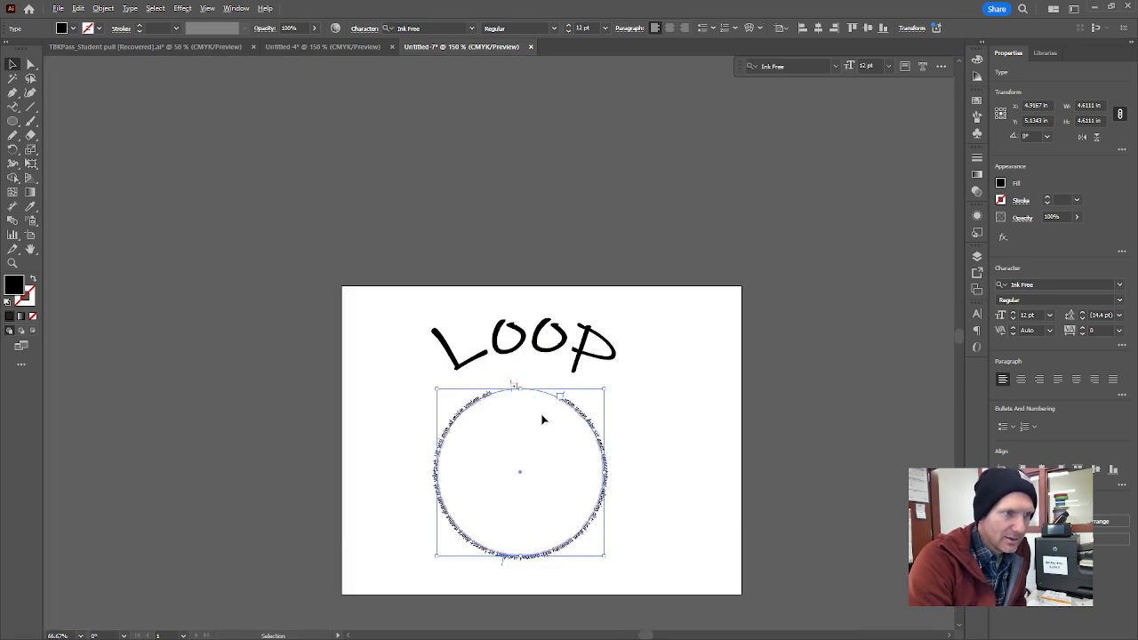
pyautogui.scroll(2, 563, 441)
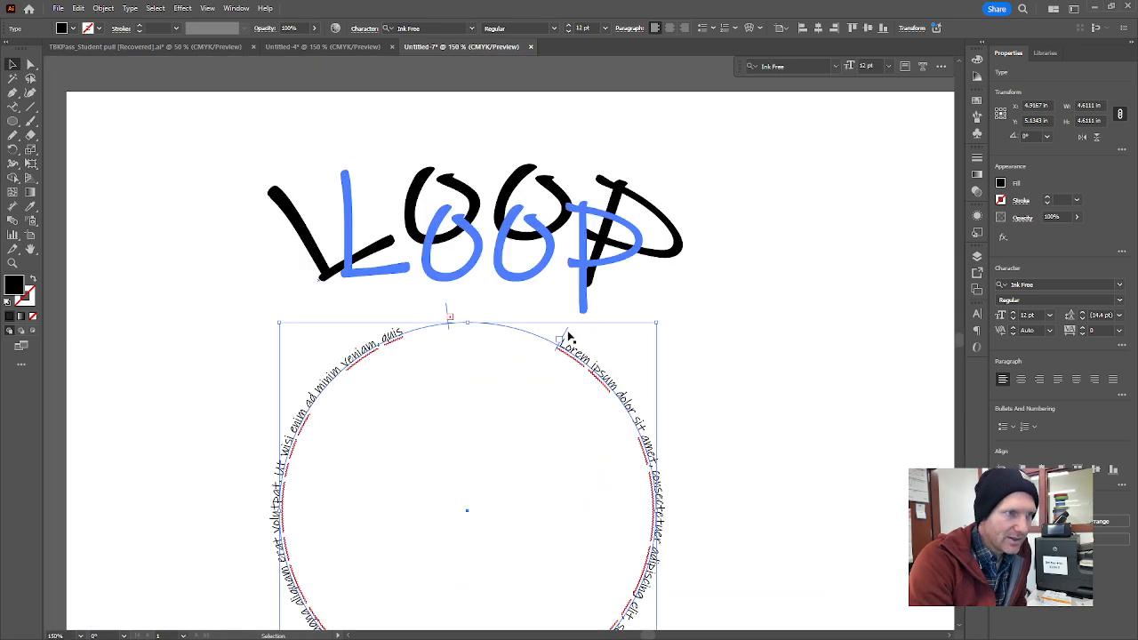
pyautogui.moveTo(558, 338); pyautogui.dragTo(662, 488)
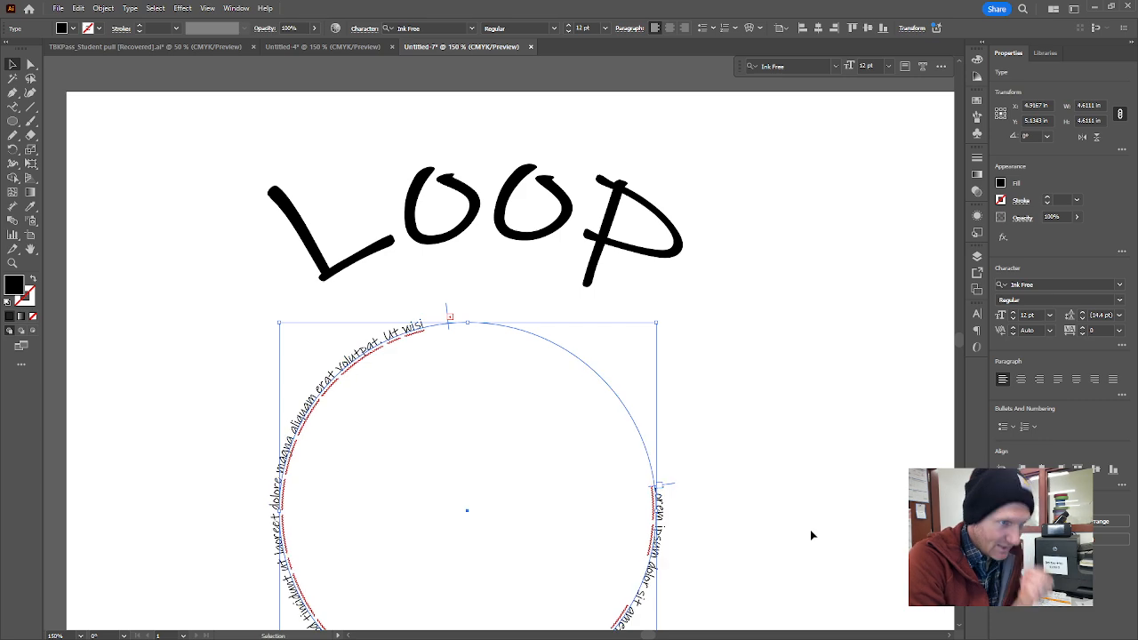
pyautogui.scroll(-3, 702, 432)
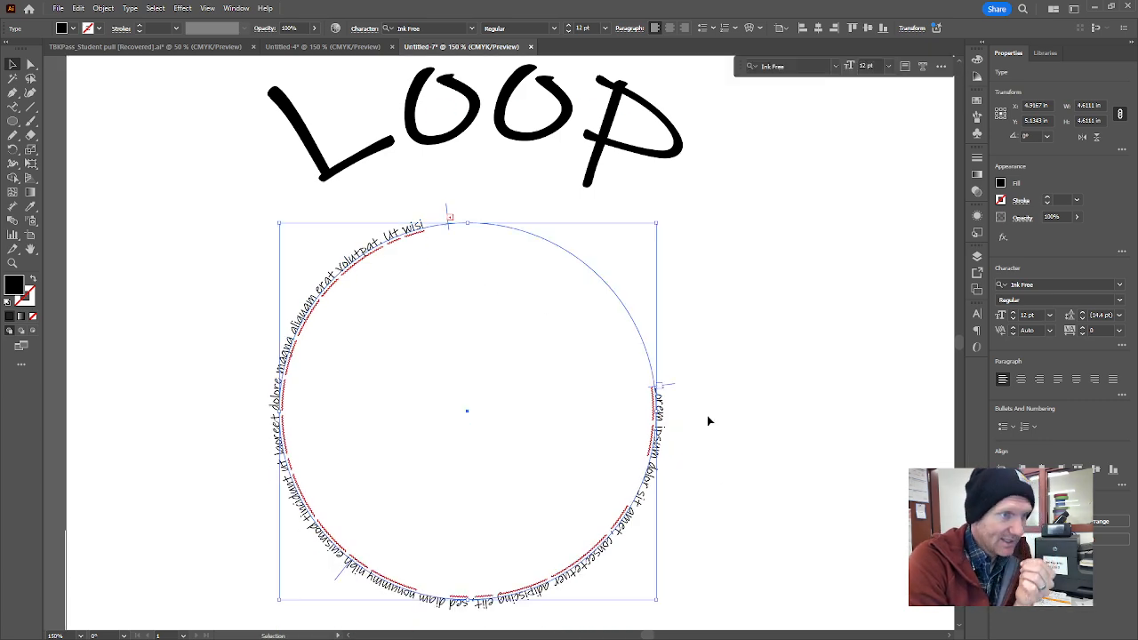
pyautogui.scroll(-1, 708, 420)
pyautogui.click(782, 394)
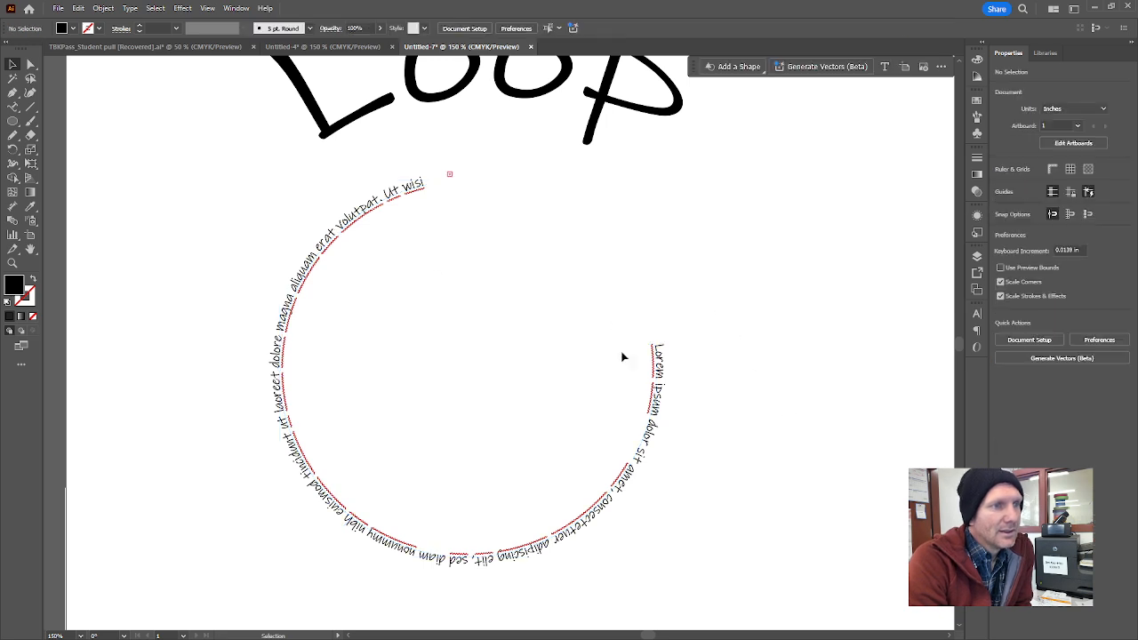
# Flip the circular text to the inside of the path by pulling its centre bracket across the circle.
pyautogui.click(656, 400)
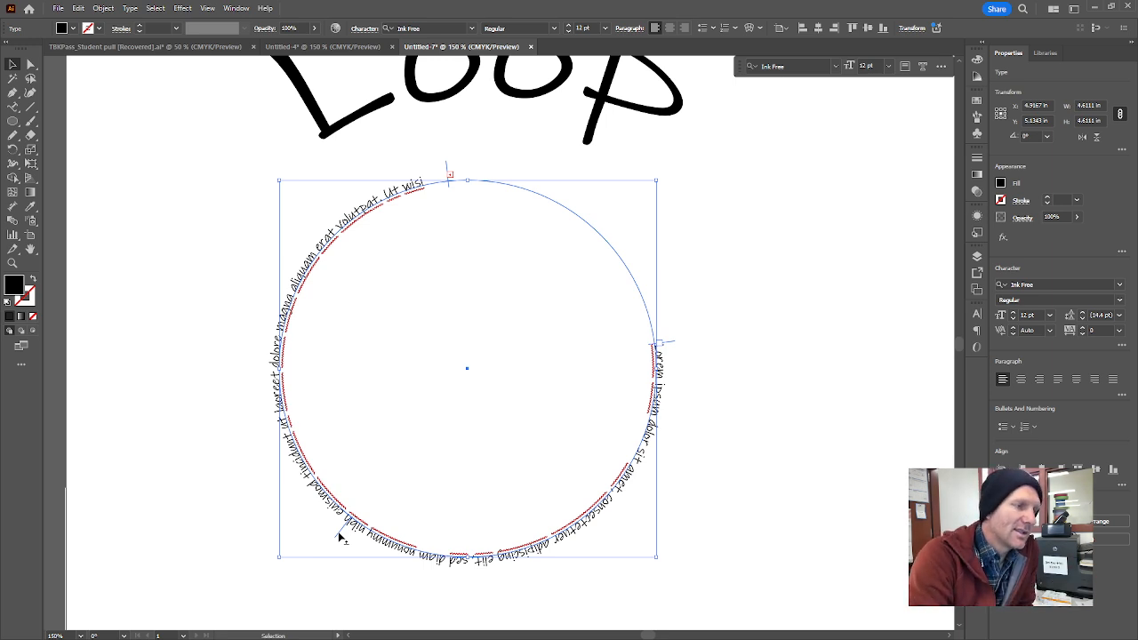
pyautogui.moveTo(339, 536); pyautogui.dragTo(374, 490)
pyautogui.click(746, 345)
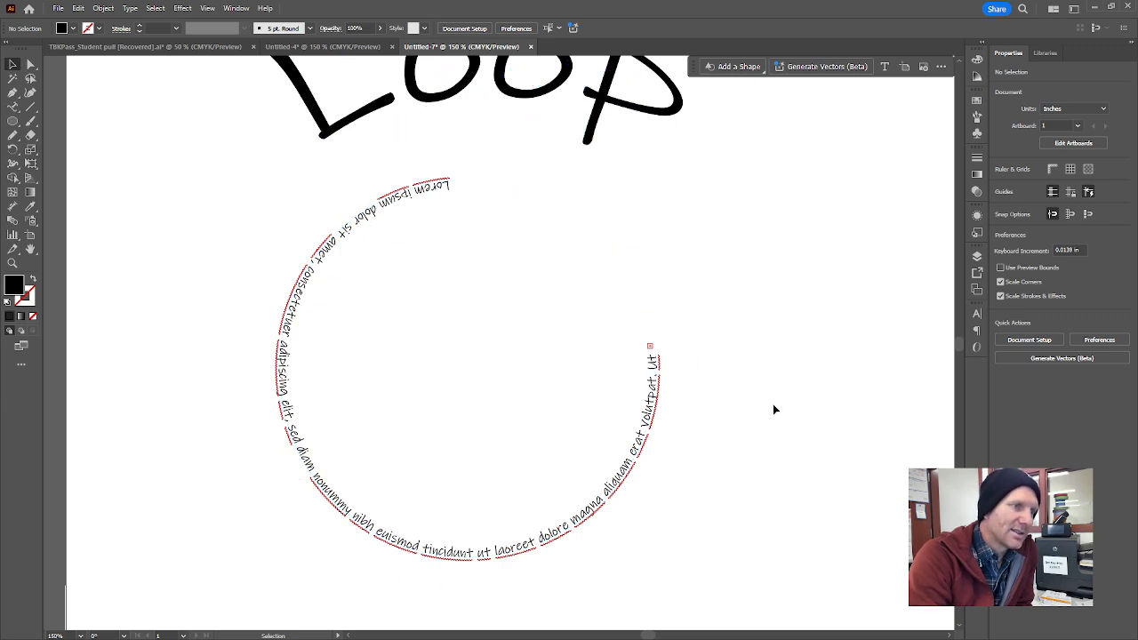
# Scale the circular text down proportionally around its centre to about 2.53 in wide.
pyautogui.click(610, 503)
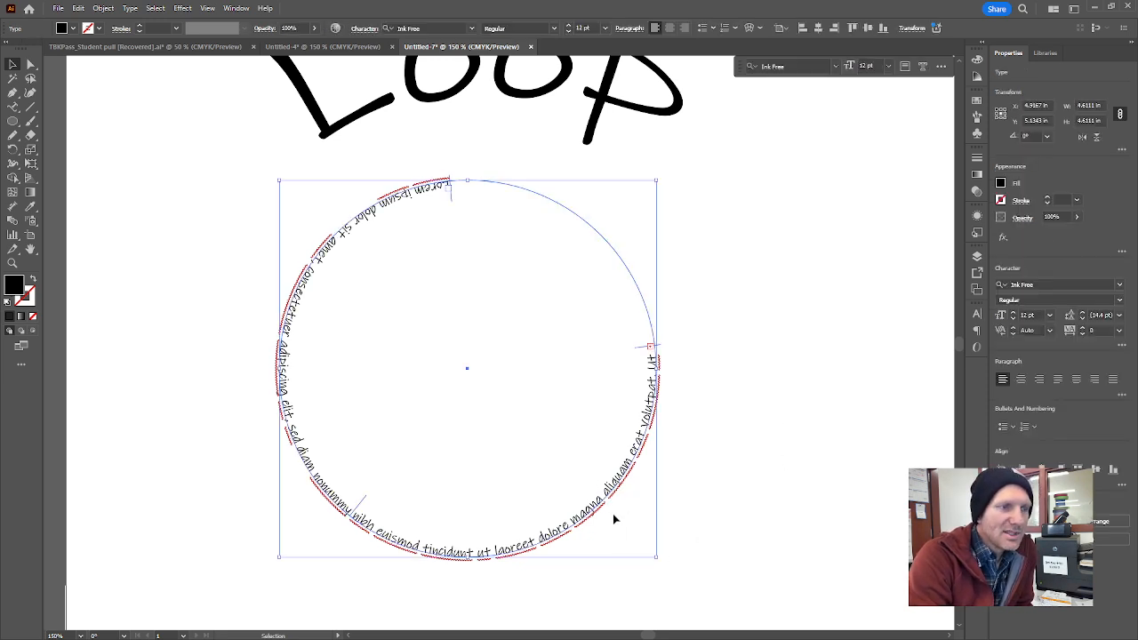
pyautogui.moveTo(656, 556); pyautogui.dragTo(588, 474)
pyautogui.click(614, 457)
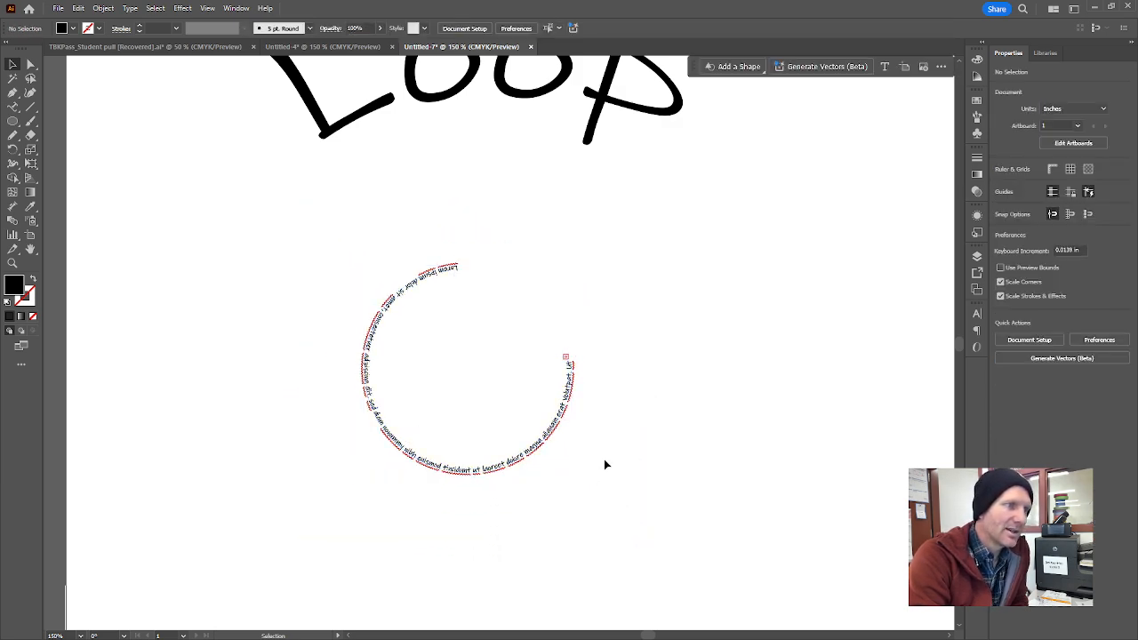
# Select all of the circular placeholder text and increase its font size to 18 pt.
pyautogui.tripleClick(508, 466)
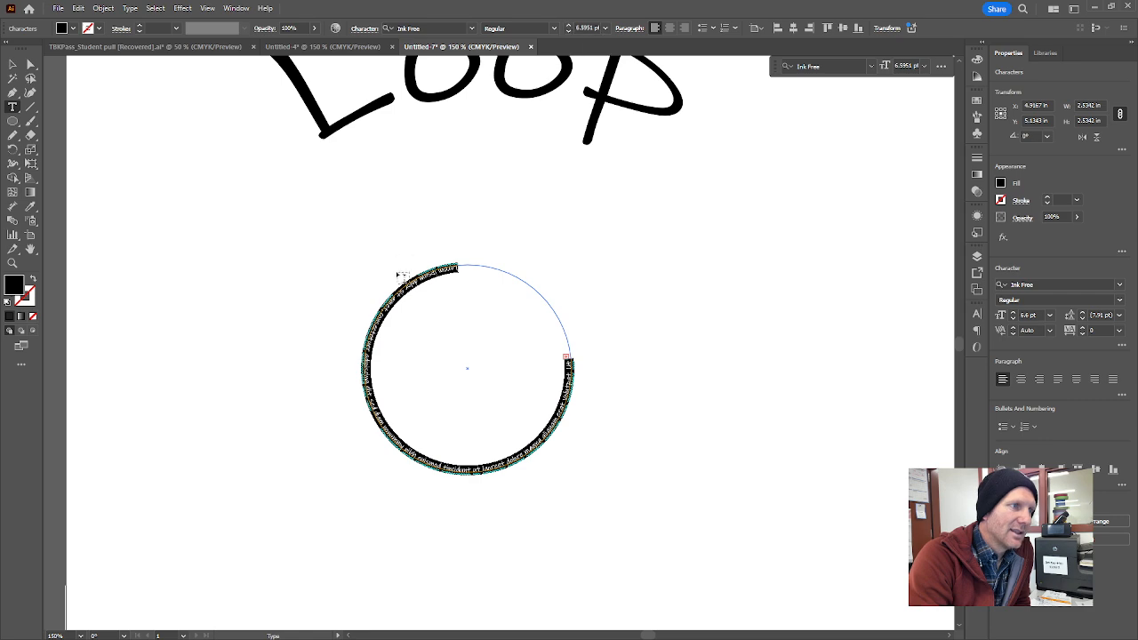
pyautogui.click(569, 25)
pyautogui.click(569, 24)
pyautogui.click(569, 25)
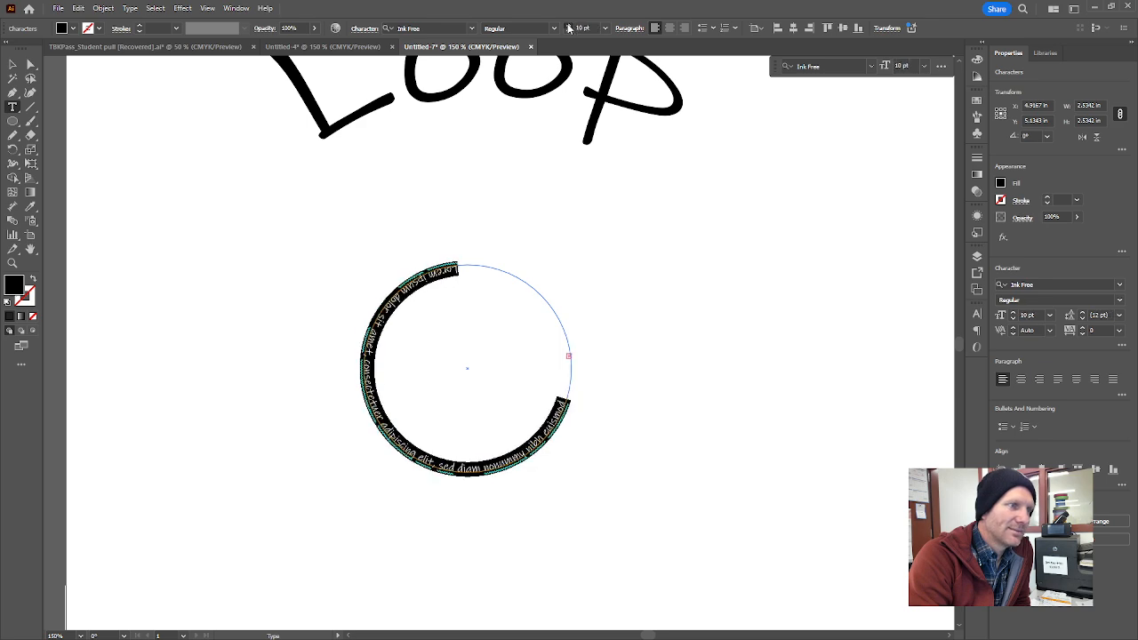
pyautogui.click(569, 25)
pyautogui.click(569, 25)
pyautogui.click(569, 25)
pyautogui.click(569, 25)
pyautogui.click(569, 25)
pyautogui.click(570, 24)
pyautogui.click(569, 25)
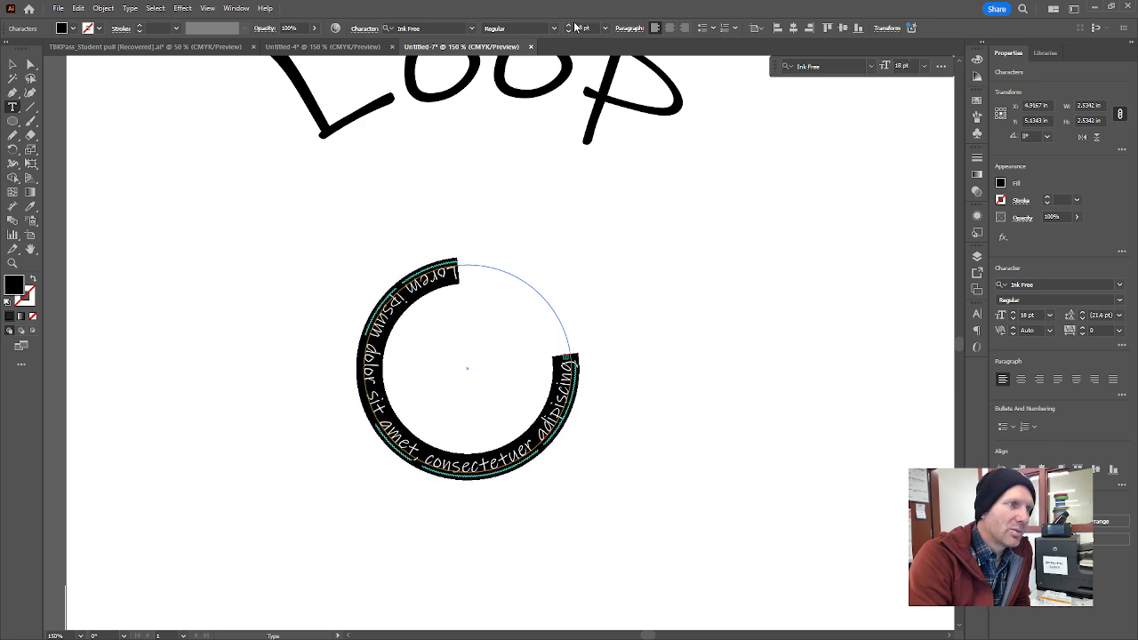
# Change the circular placeholder text's font to Barber Complete and clear the character selection.
pyautogui.click(471, 27)
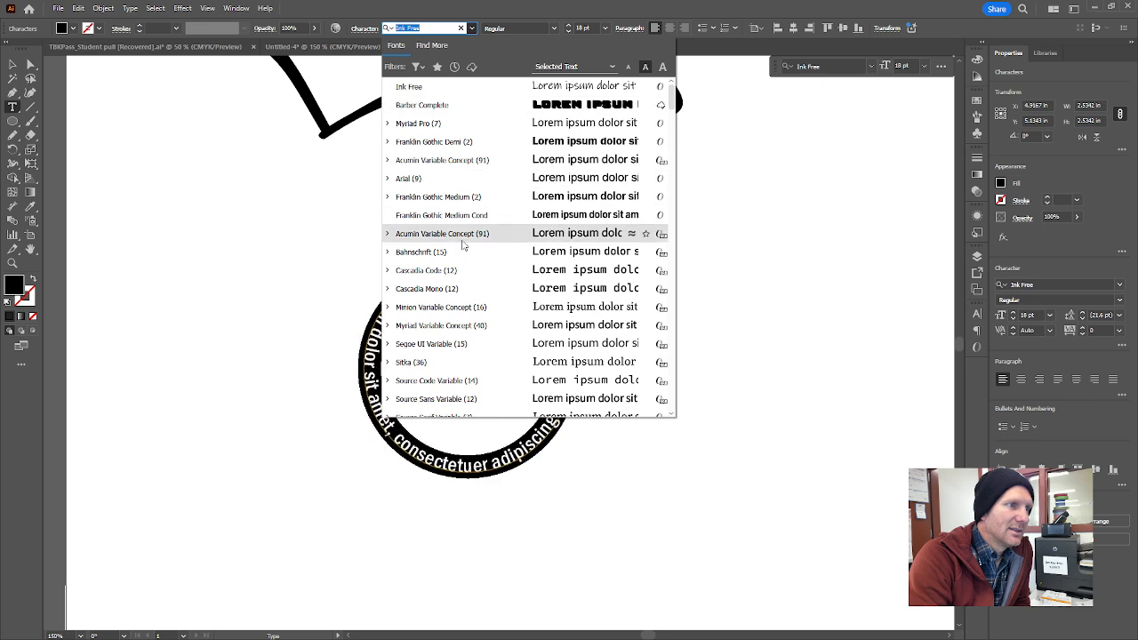
pyautogui.click(538, 105)
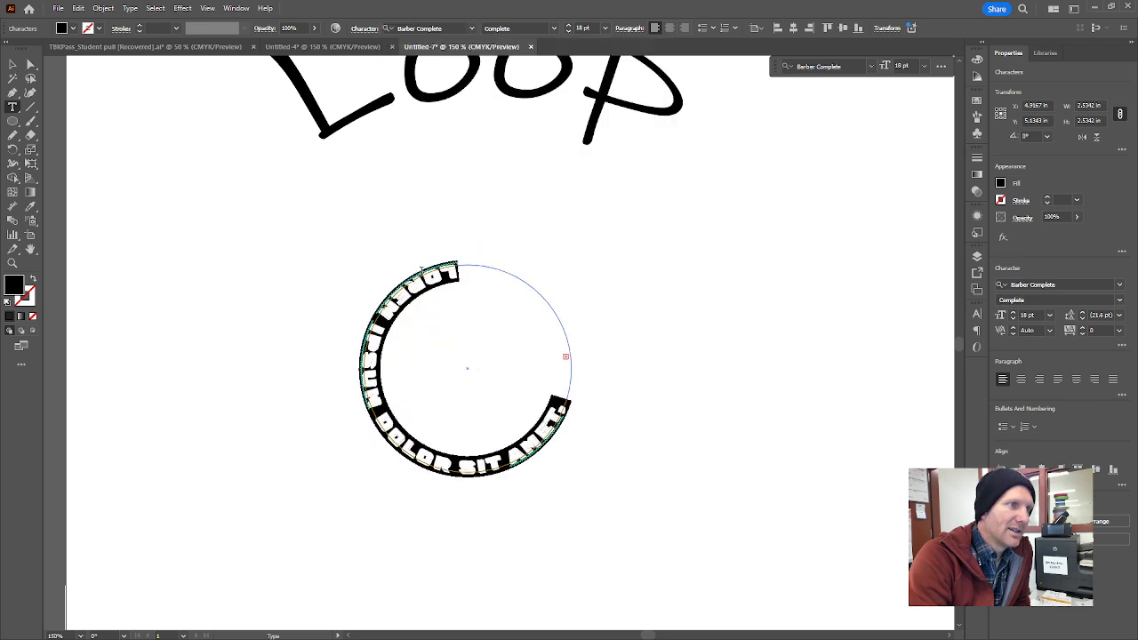
pyautogui.click(421, 268)
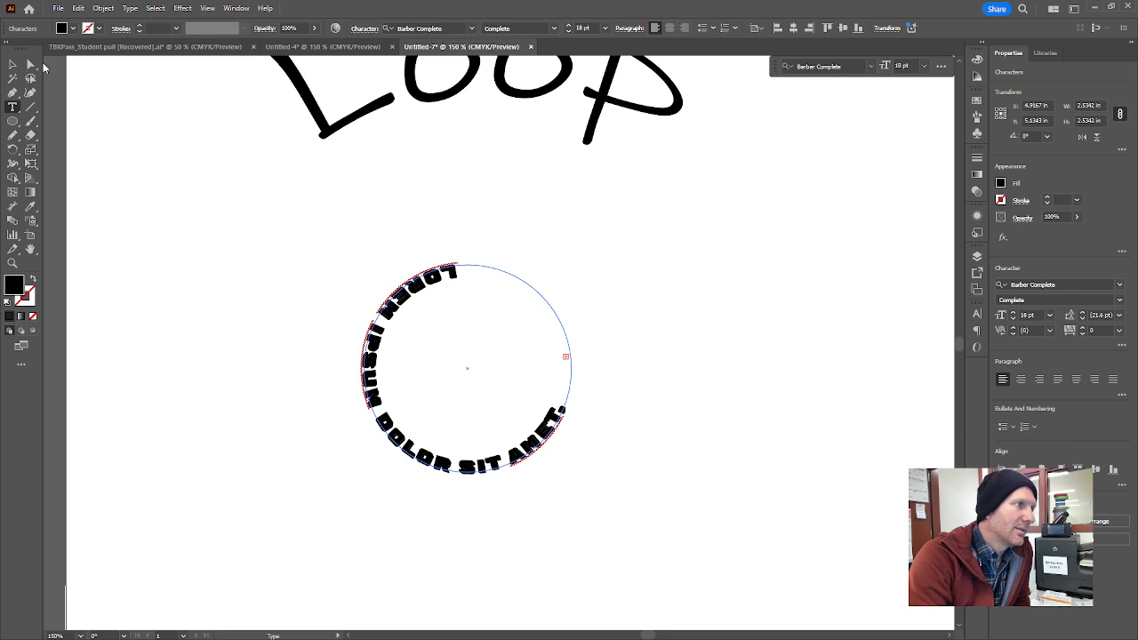
# Adjust the circular text's start and end brackets so the words span the lower half of the circle, and deselect the text.
pyautogui.click(32, 66)
pyautogui.click(219, 221)
pyautogui.click(450, 280)
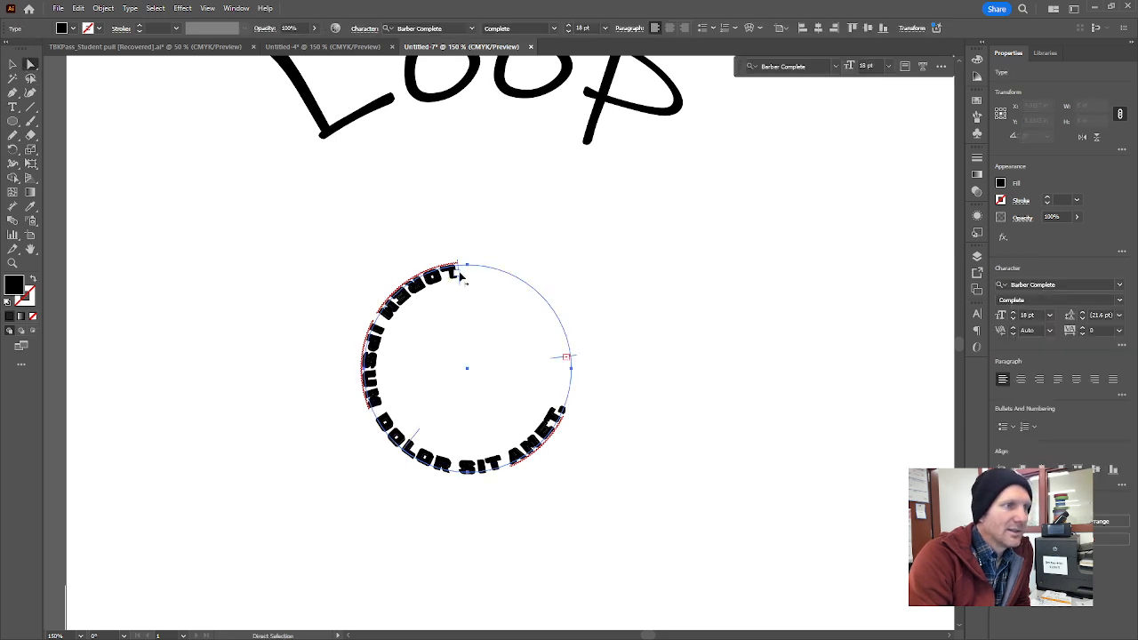
pyautogui.moveTo(460, 286); pyautogui.dragTo(380, 396)
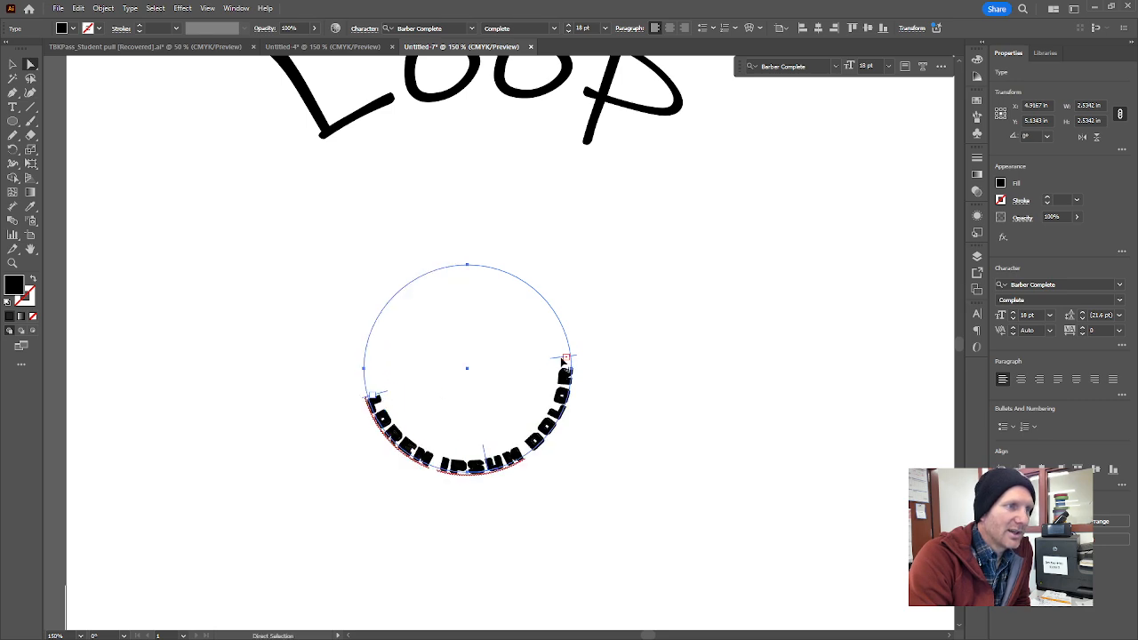
pyautogui.moveTo(559, 360); pyautogui.dragTo(566, 372)
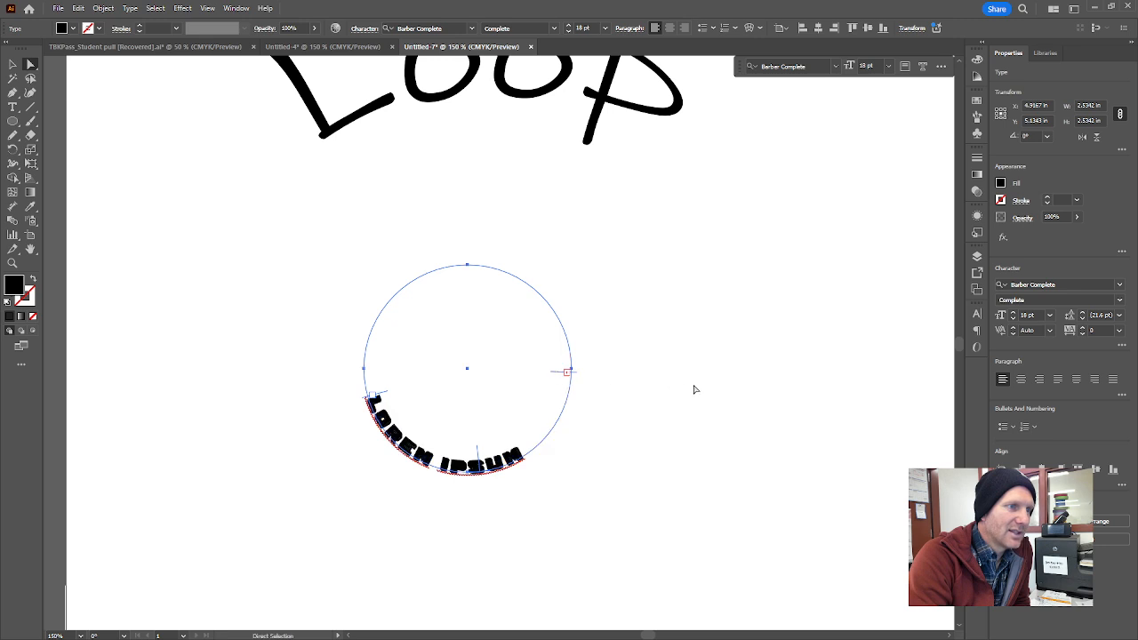
pyautogui.moveTo(384, 397)
pyautogui.mouseDown()
pyautogui.moveTo(424, 425)
pyautogui.moveTo(396, 436)
pyautogui.moveTo(361, 399)
pyautogui.moveTo(370, 380)
pyautogui.mouseUp()
pyautogui.click(678, 425)
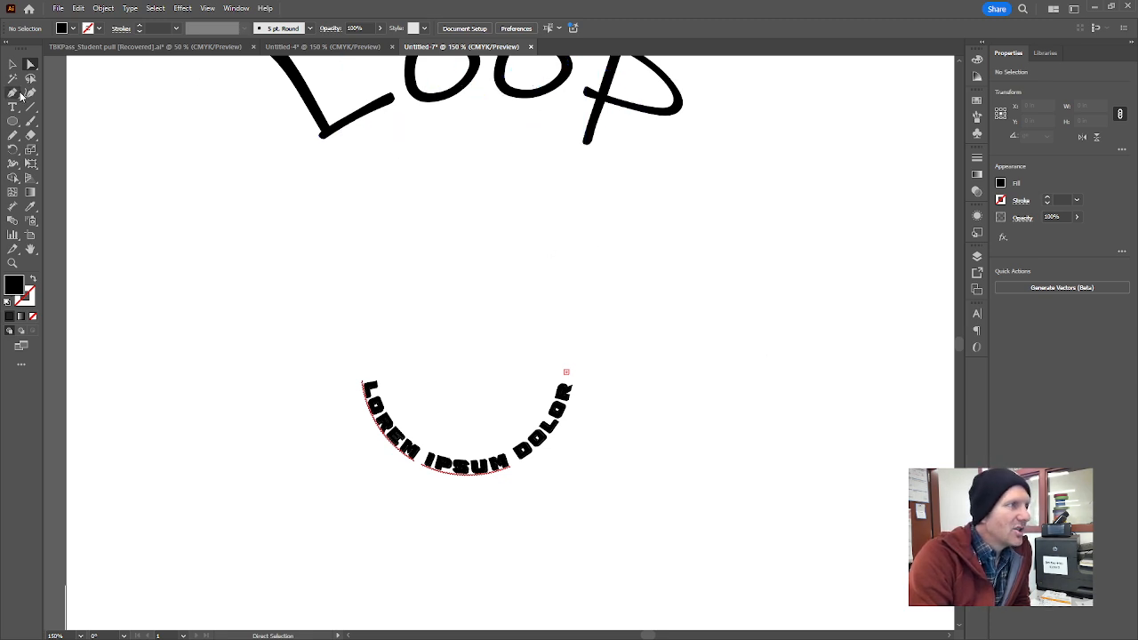
# Draw an open wavy path with two crests over the circular text with the Pen tool, about 6.2 in wide and 2.35 in high.
pyautogui.moveTo(21, 95); pyautogui.dragTo(55, 95)
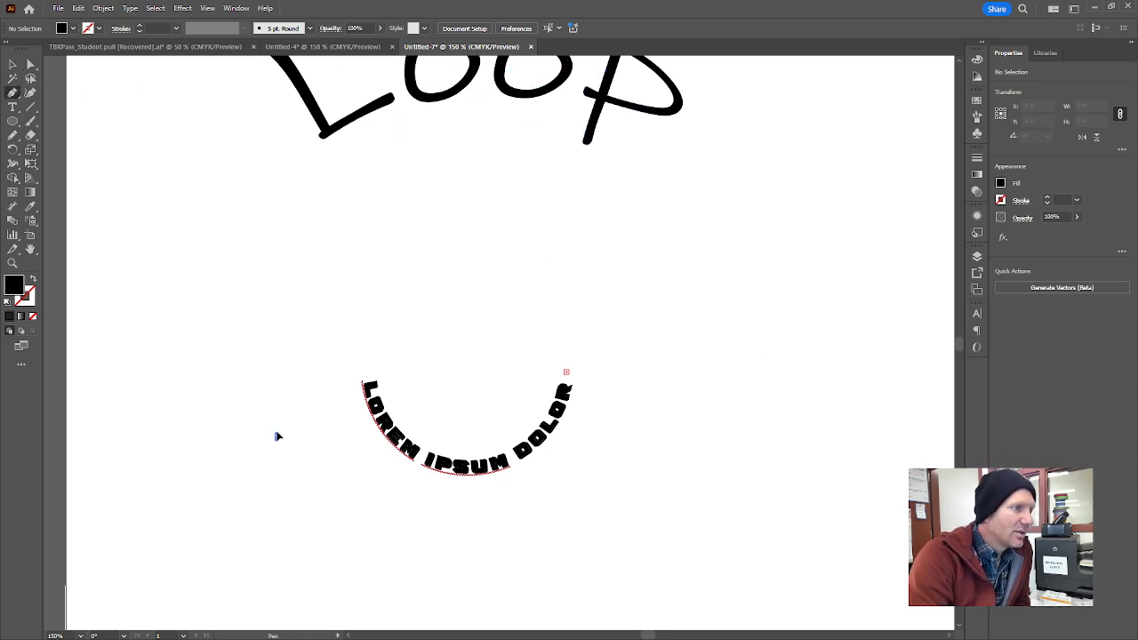
pyautogui.moveTo(276, 435); pyautogui.dragTo(310, 305)
pyautogui.moveTo(411, 282); pyautogui.dragTo(444, 315)
pyautogui.moveTo(549, 335); pyautogui.dragTo(591, 293)
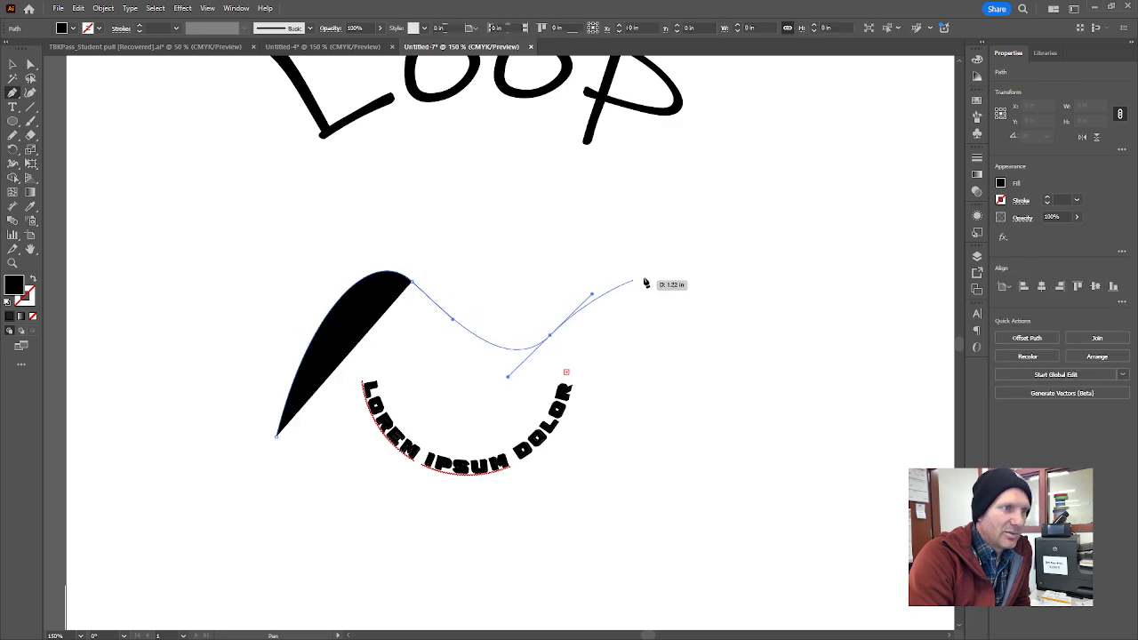
pyautogui.moveTo(696, 267); pyautogui.dragTo(734, 325)
pyautogui.moveTo(775, 387); pyautogui.dragTo(823, 361)
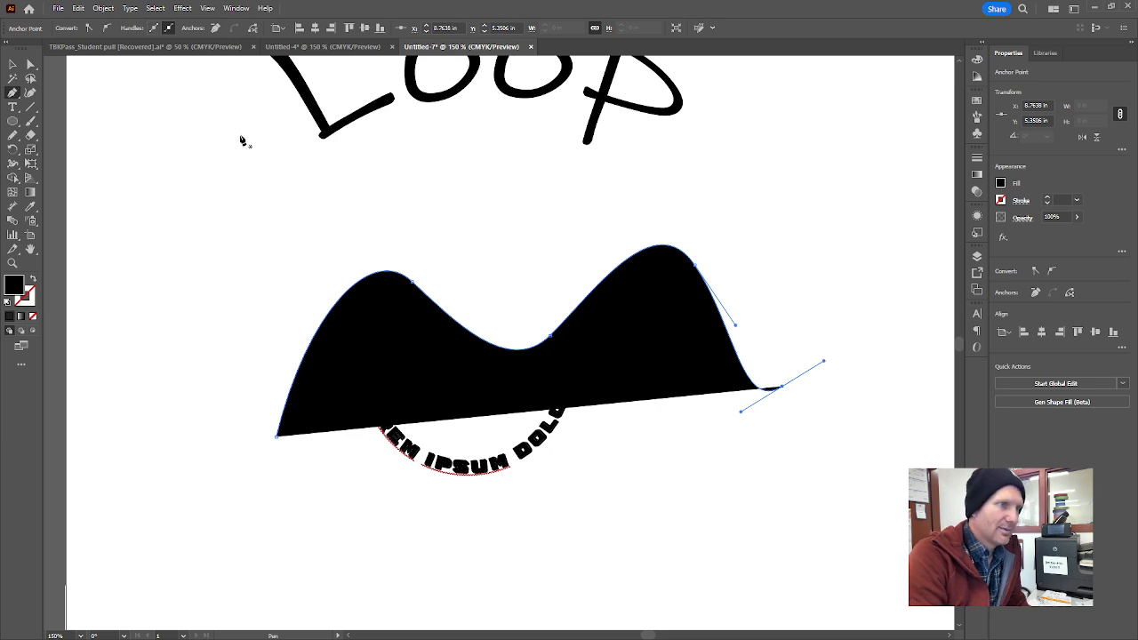
# Place placeholder type along the wavy path, starting near its left end, with the Type on a Path tool.
pyautogui.click(17, 108)
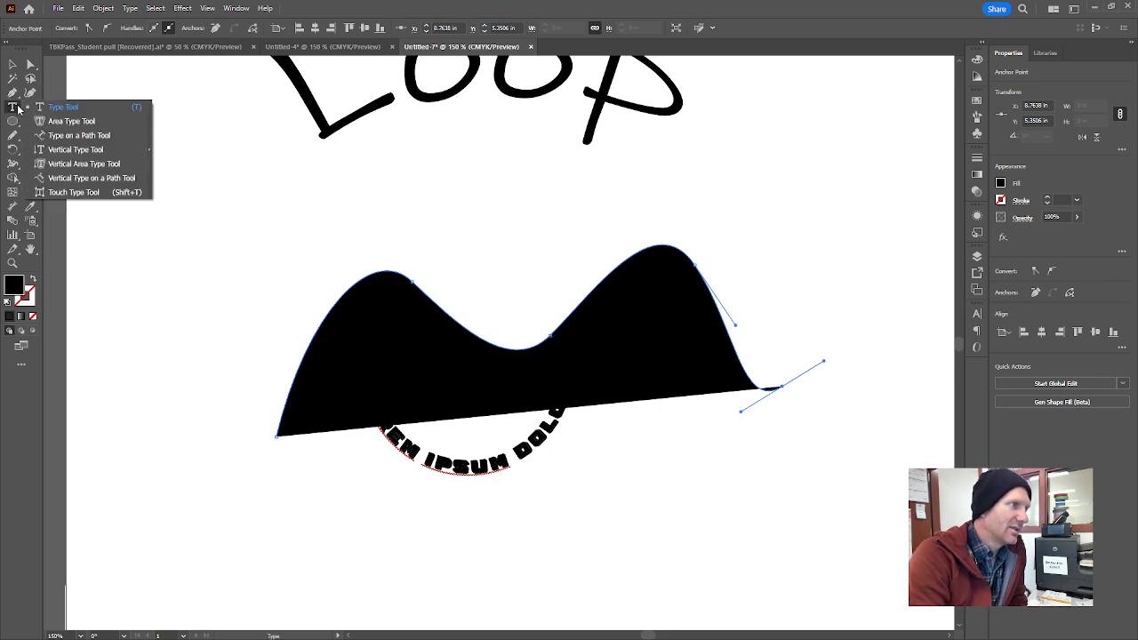
pyautogui.click(64, 135)
pyautogui.click(283, 415)
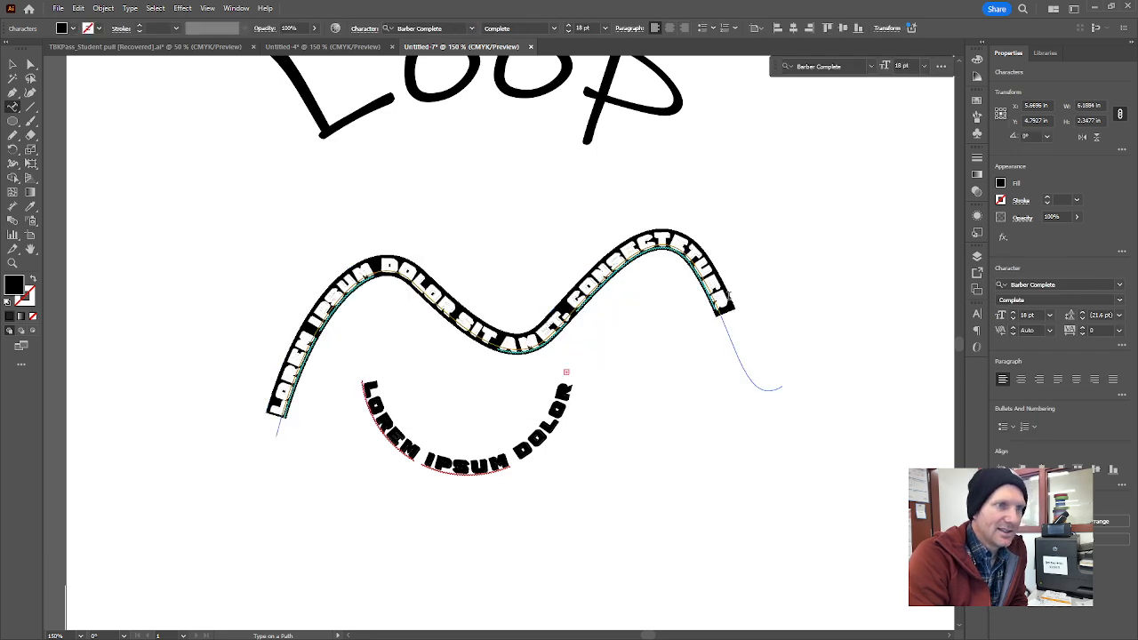
# Move the wavy path text up and to the left, clear of the circular text, and deselect it.
pyautogui.click(15, 66)
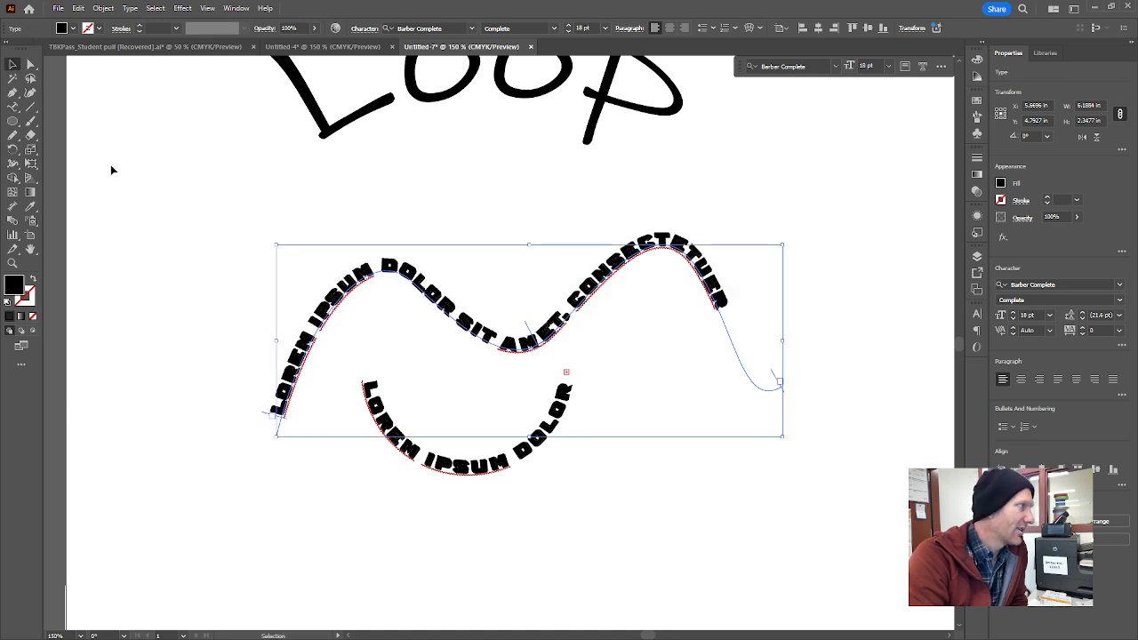
pyautogui.click(140, 252)
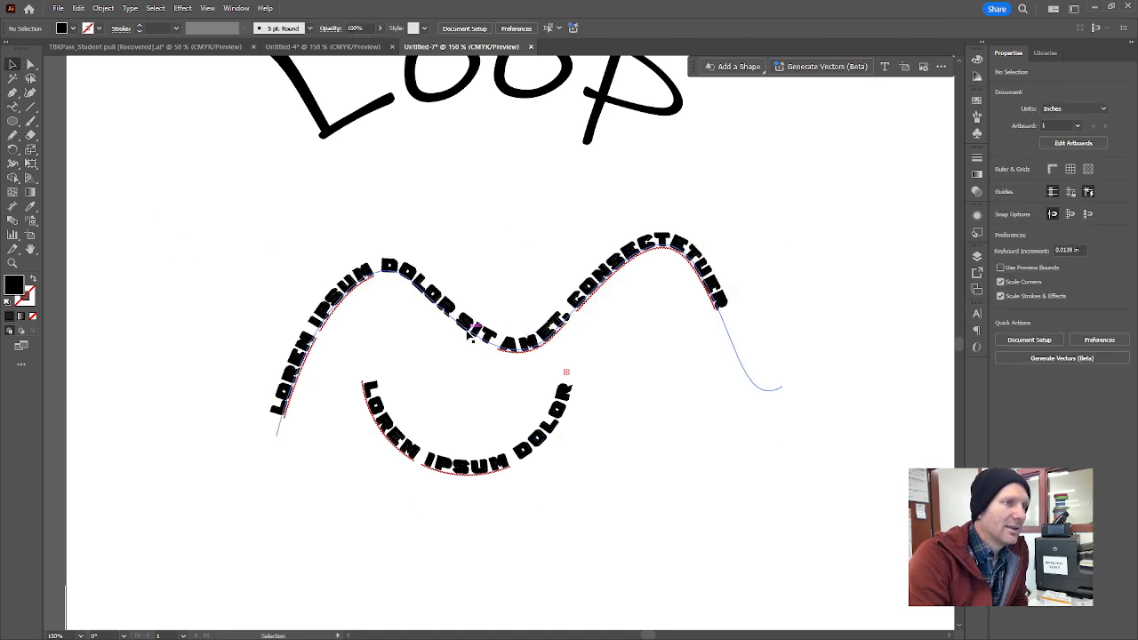
pyautogui.moveTo(472, 328)
pyautogui.mouseDown()
pyautogui.moveTo(442, 261)
pyautogui.moveTo(425, 271)
pyautogui.mouseUp()
pyautogui.click(797, 347)
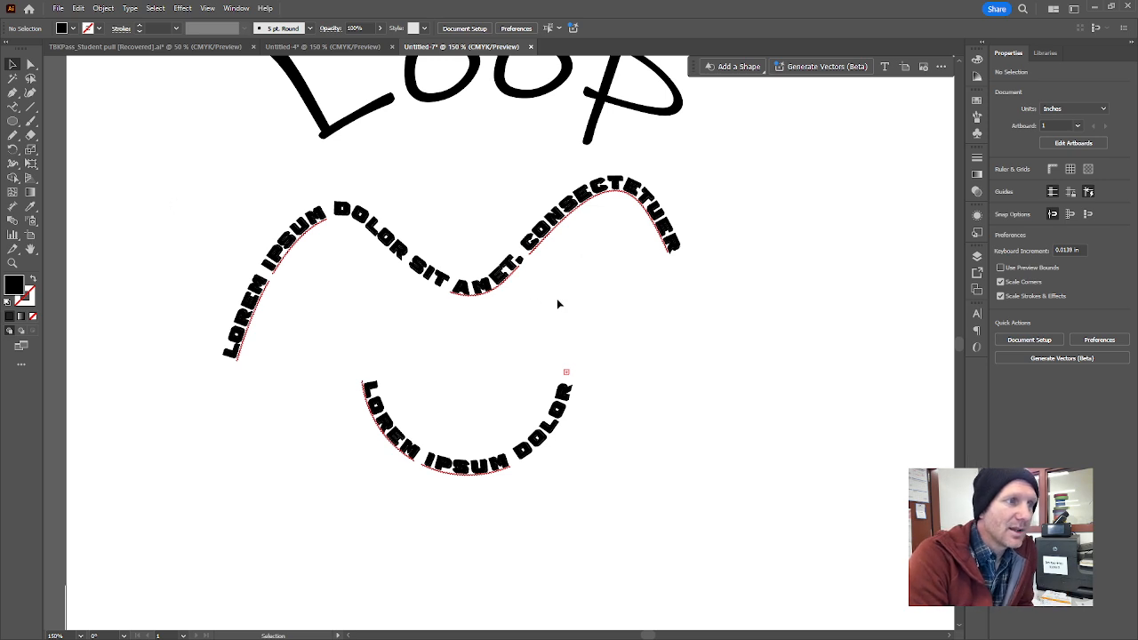
# Select all of the wavy path text, examine the Warp effects list, and deselect the text.
pyautogui.tripleClick(487, 283)
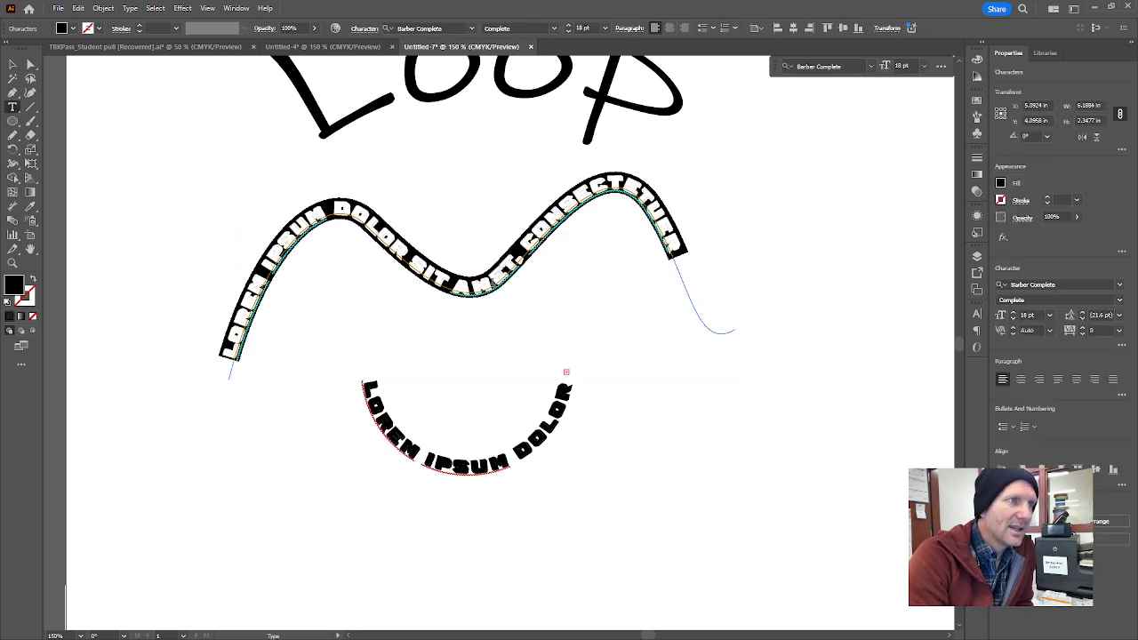
pyautogui.click(181, 10)
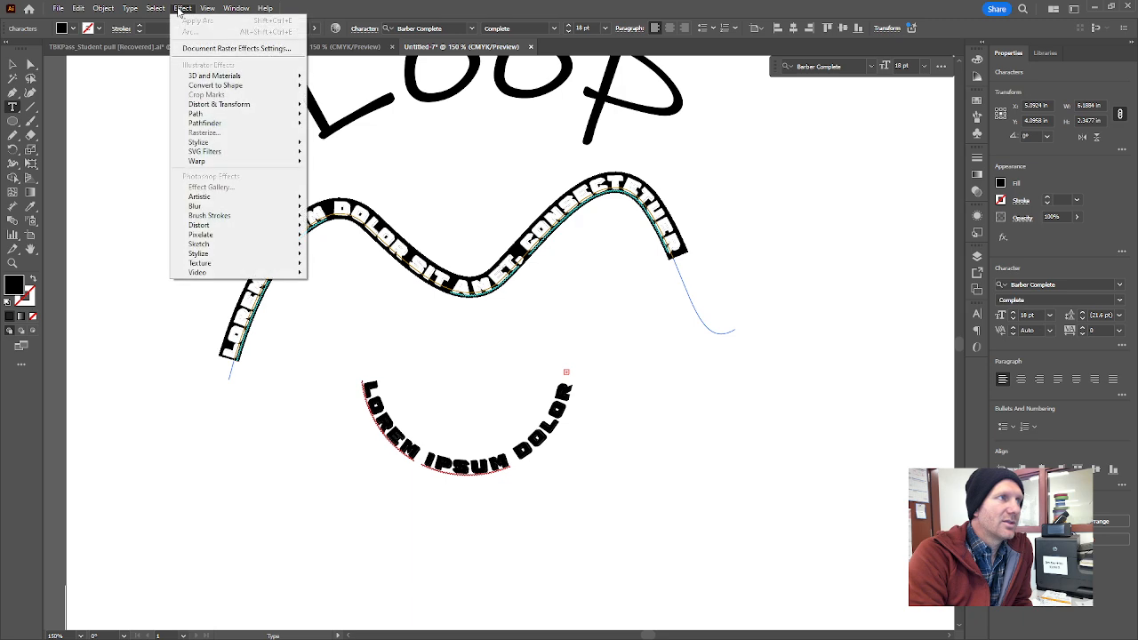
pyautogui.moveTo(233, 168)
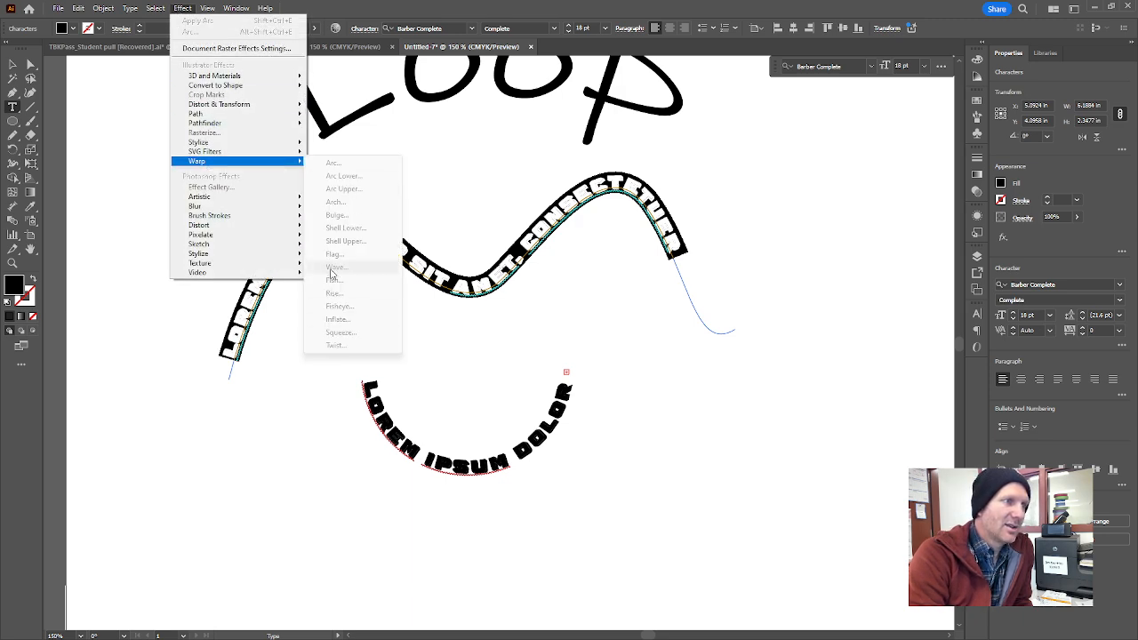
pyautogui.click(12, 66)
pyautogui.click(444, 496)
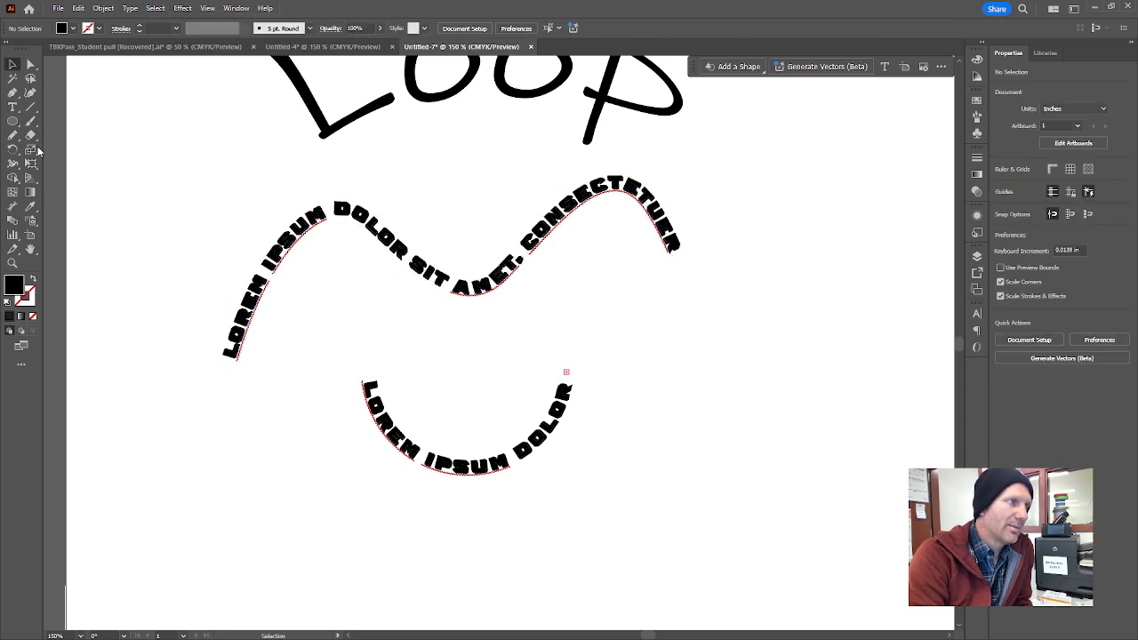
# Place a new straight line of placeholder text over the left end of the wavy text with the Type tool.
pyautogui.click(12, 106)
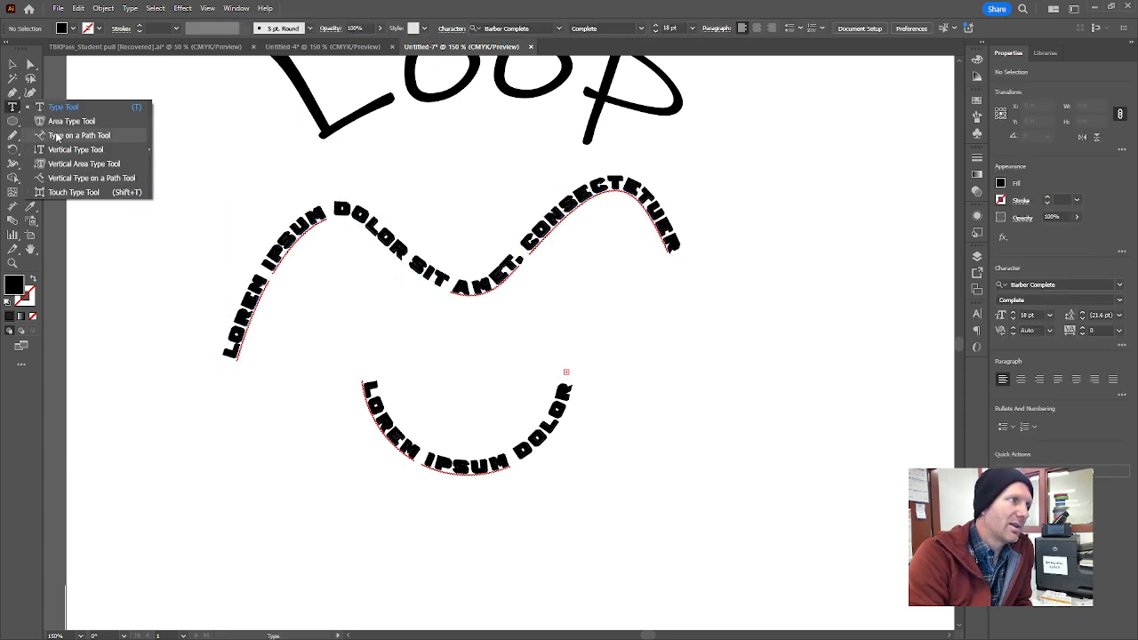
pyautogui.click(130, 302)
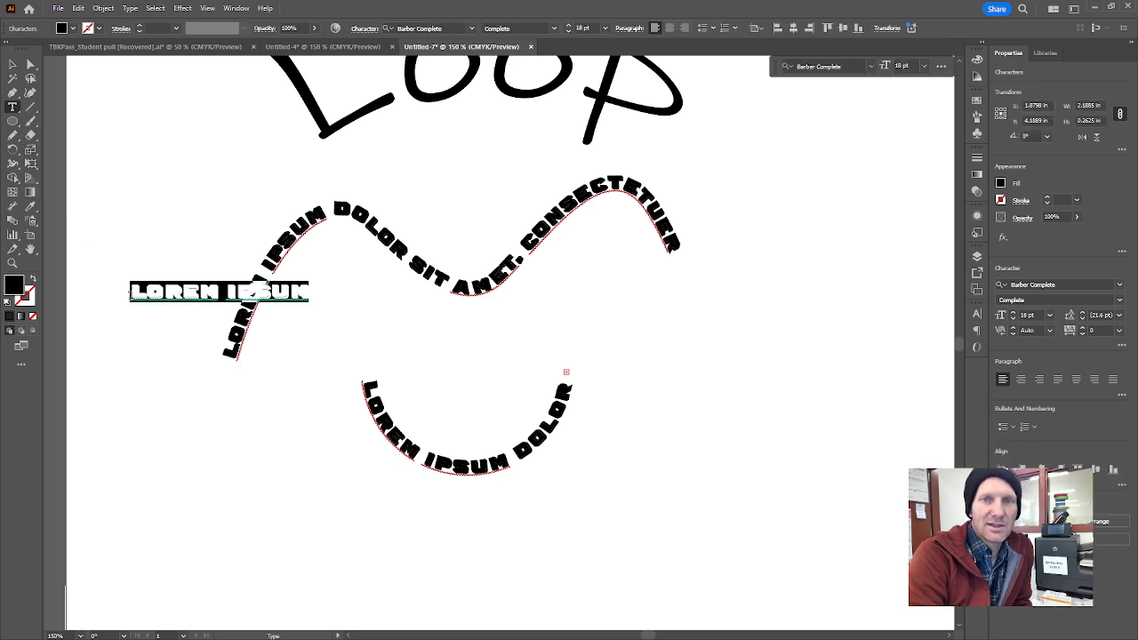